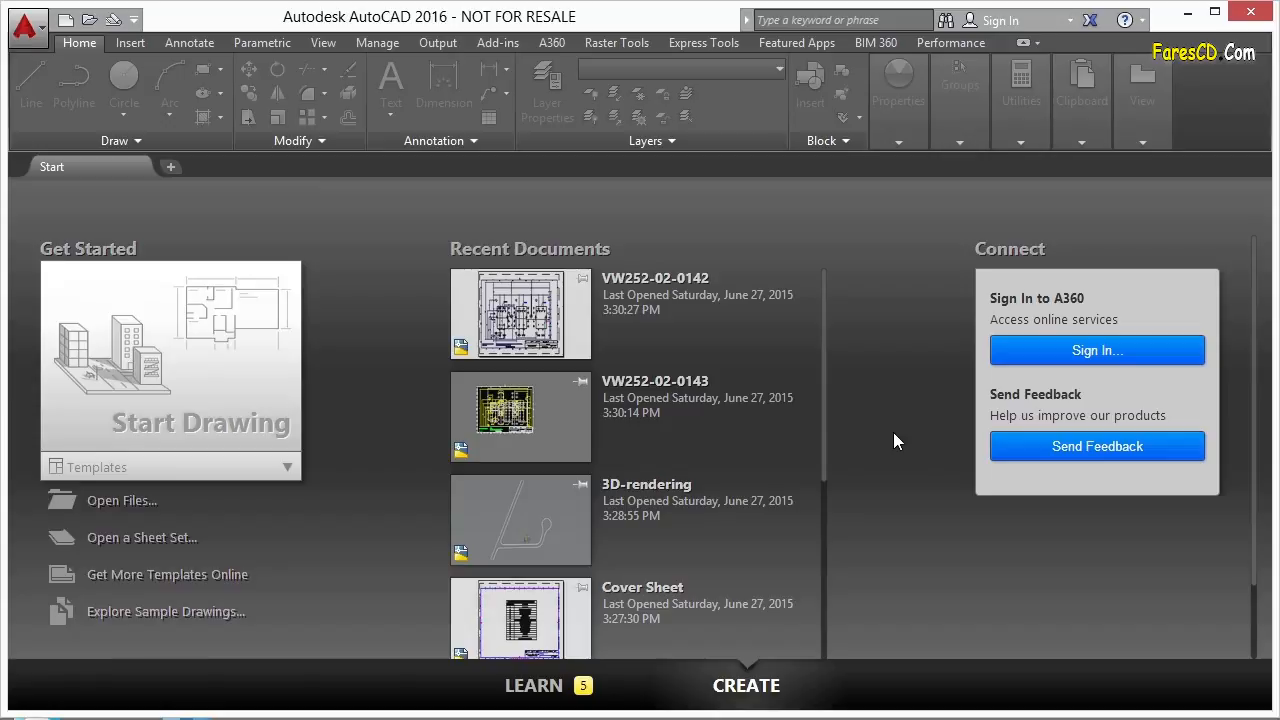
Open the drawing VW252-02-0142.dwg from the 08 folder in Projects.
{"action": "left_click", "coordinate": [110, 501]}
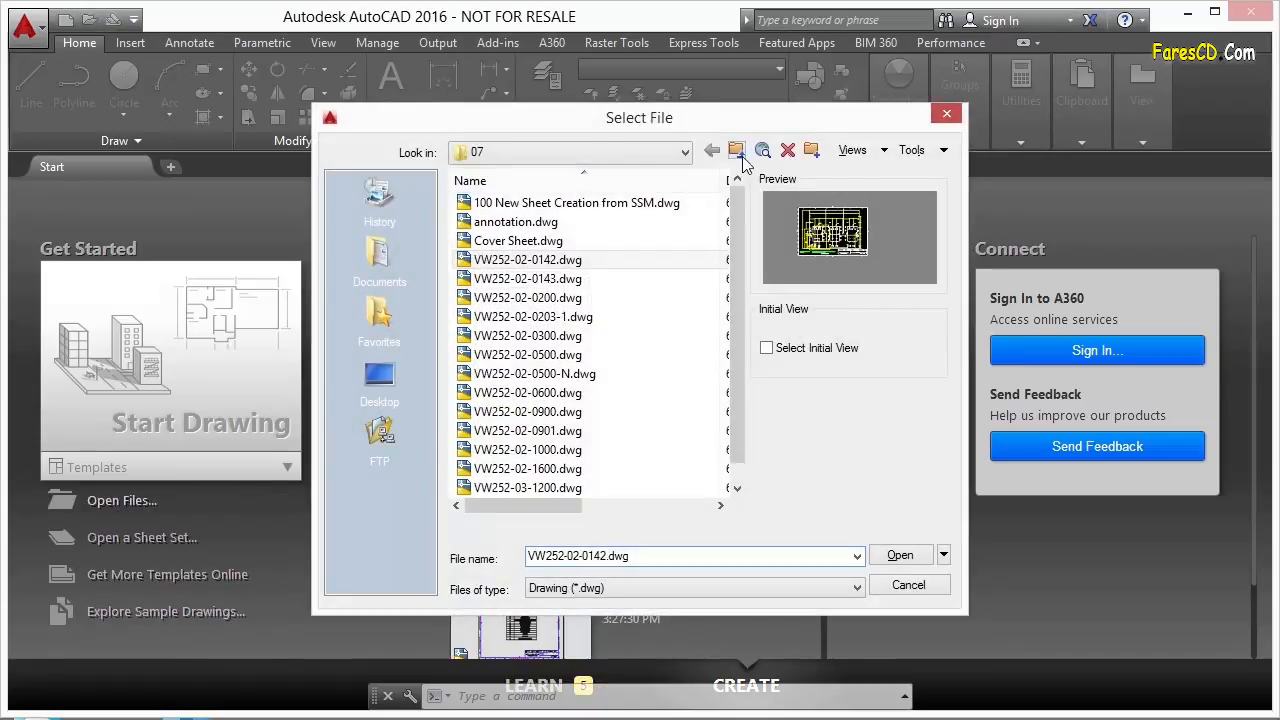
{"action": "left_click", "coordinate": [736, 150]}
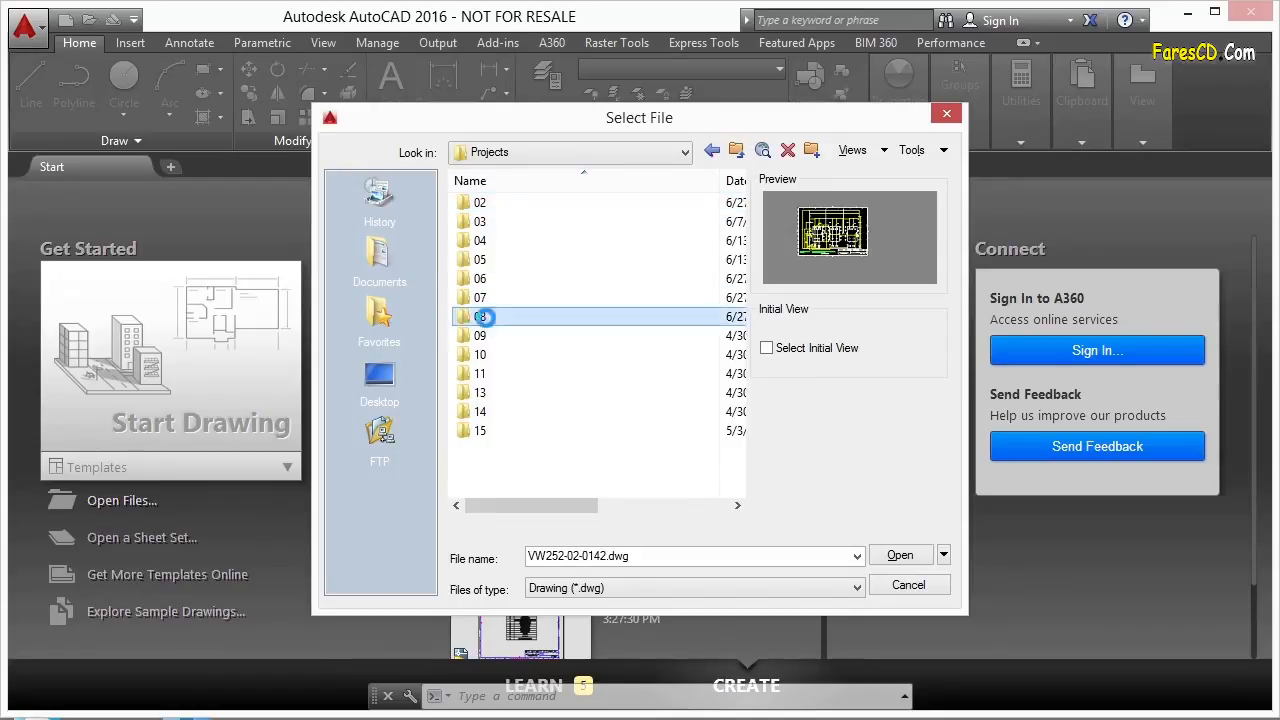
{"action": "double_click", "coordinate": [488, 318]}
{"action": "left_click", "coordinate": [558, 243]}
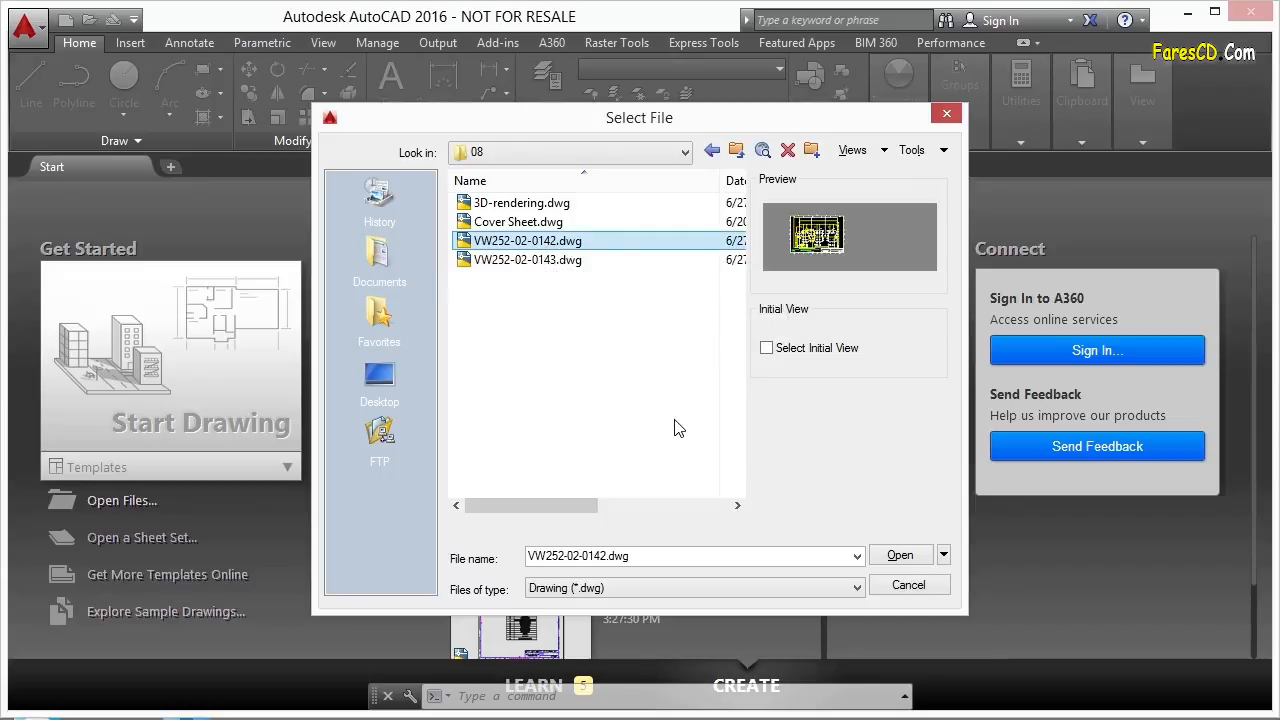
{"action": "left_click", "coordinate": [900, 556]}
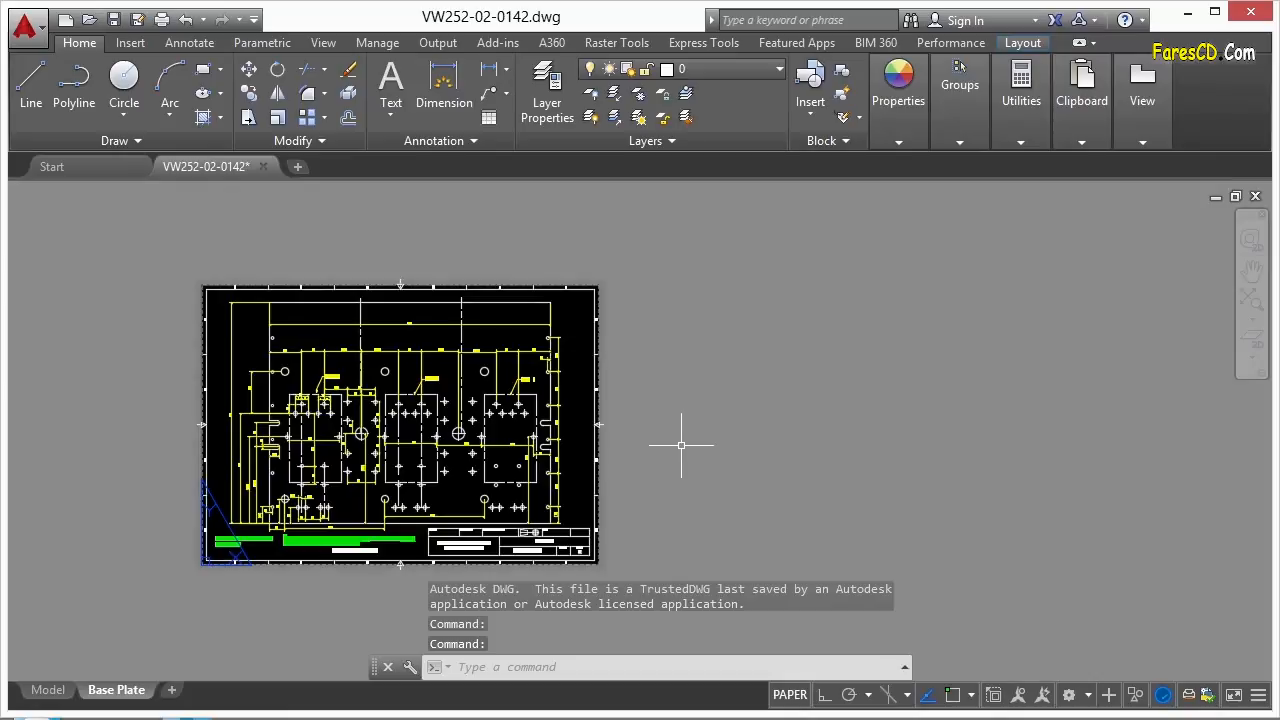
Start plotting the Base Plate layout and select AutoCAD PDF (General Documentation).pc3 as the plotter.
{"action": "middle_click_drag", "start_coordinate": [436, 355], "coordinate": [565, 352]}
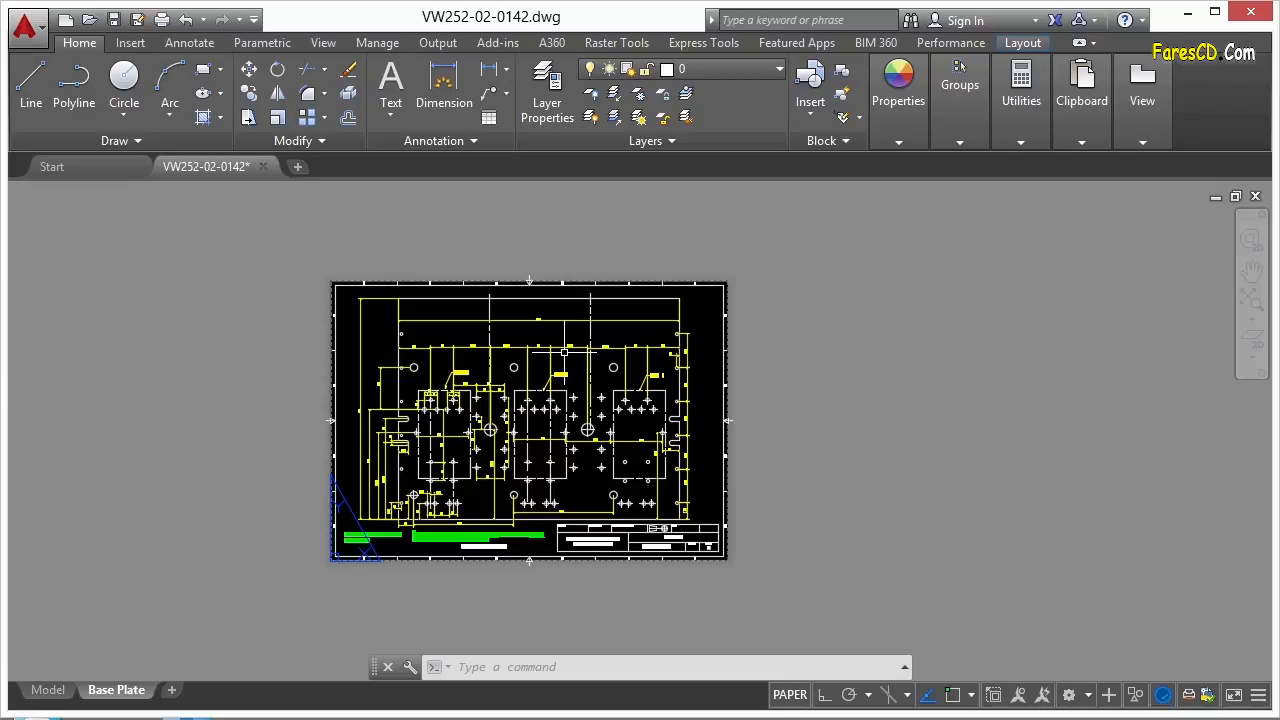
{"action": "type", "text": "PLOT"}
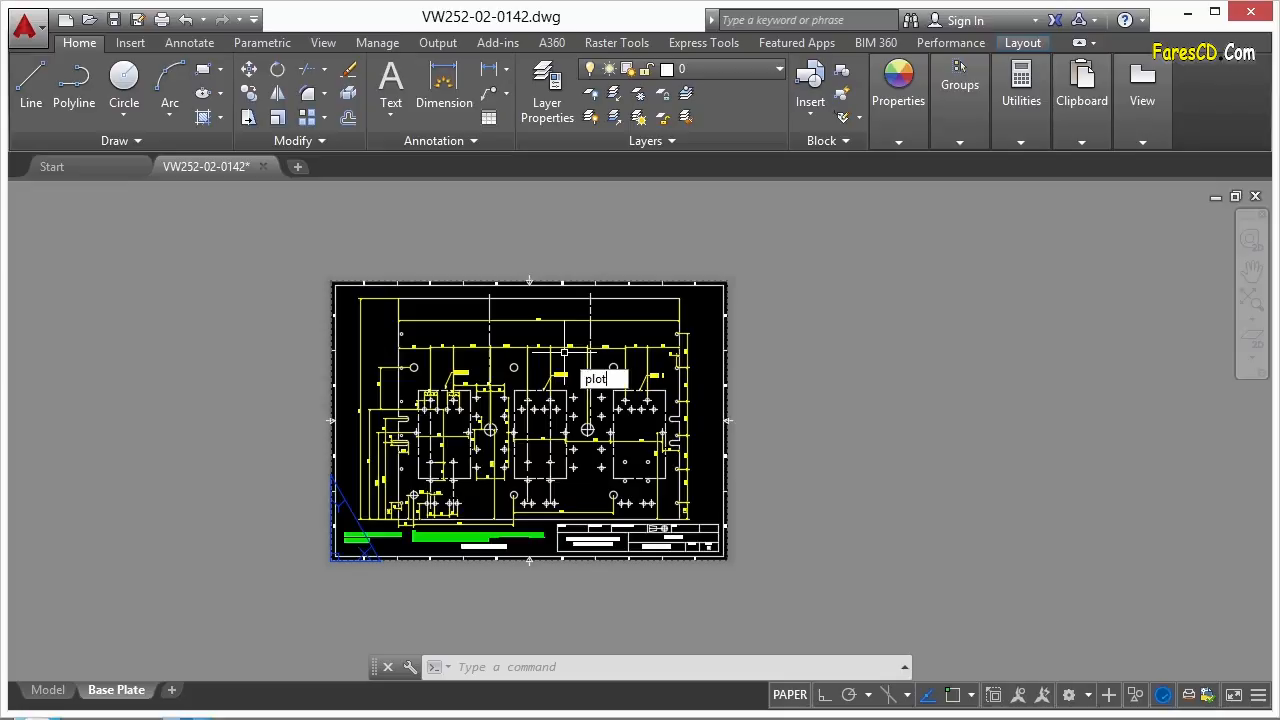
{"action": "key", "text": "Return"}
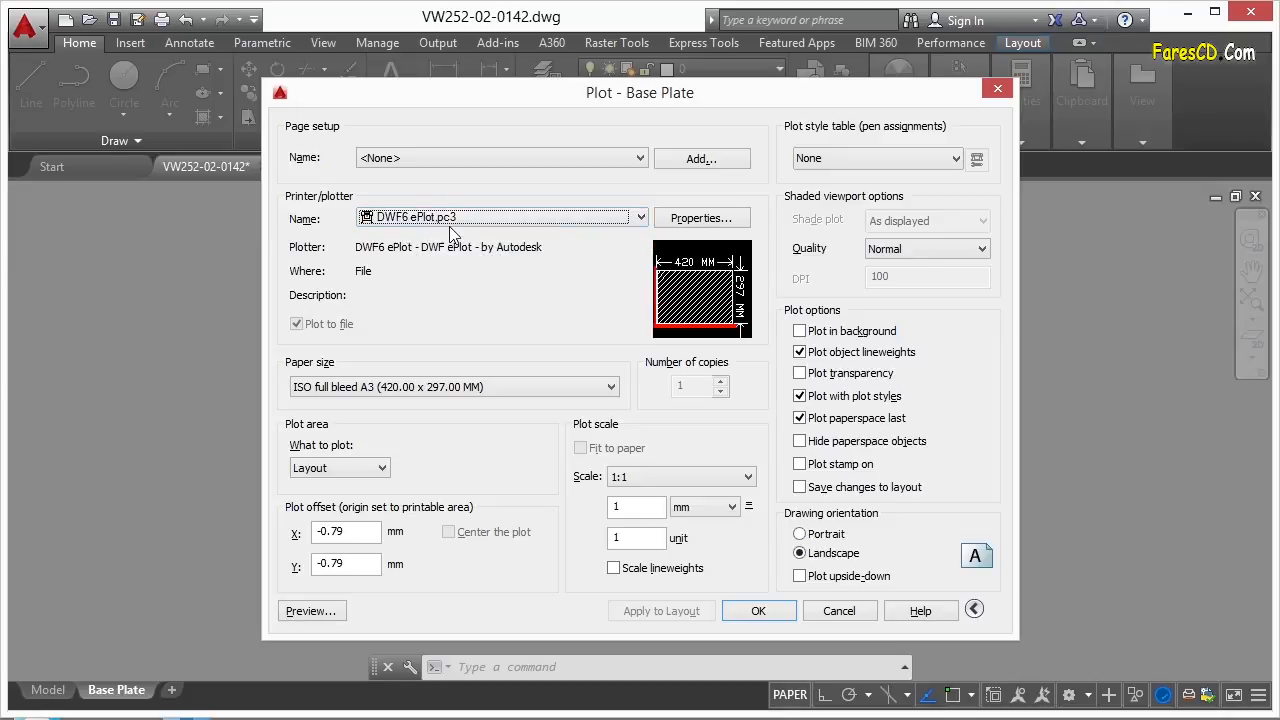
{"action": "left_click", "coordinate": [641, 217]}
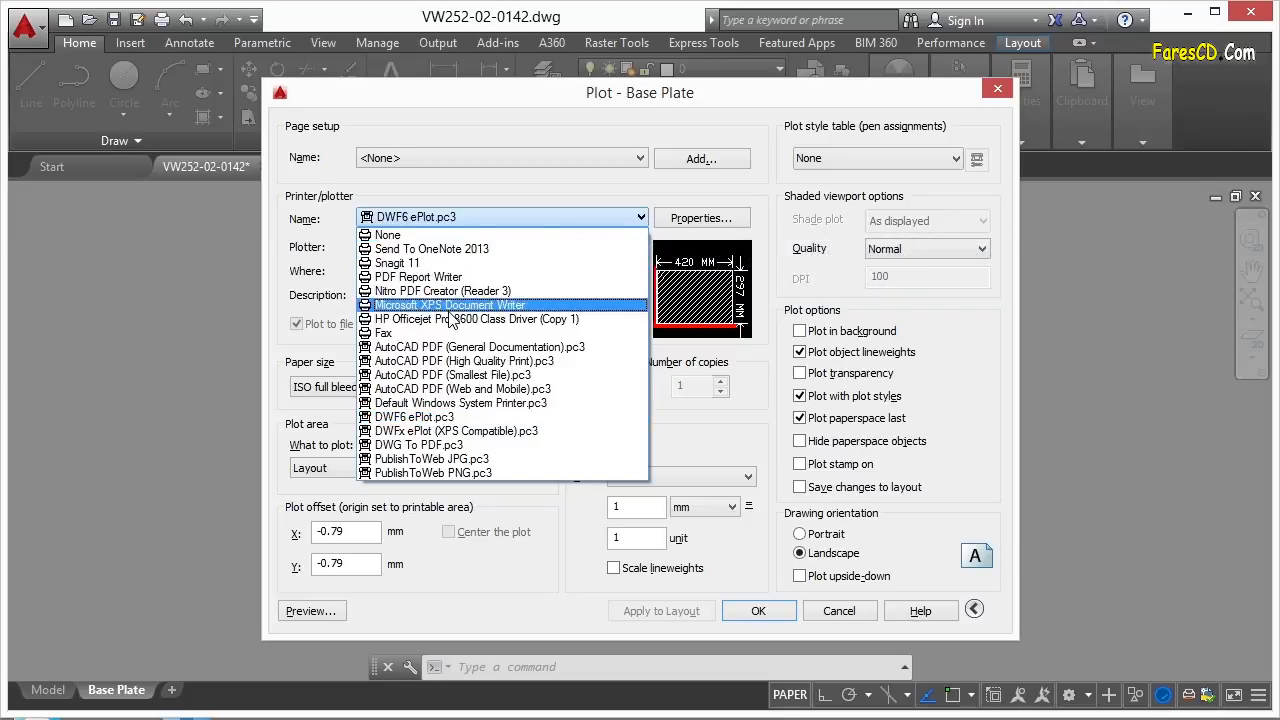
{"action": "left_click", "coordinate": [565, 348]}
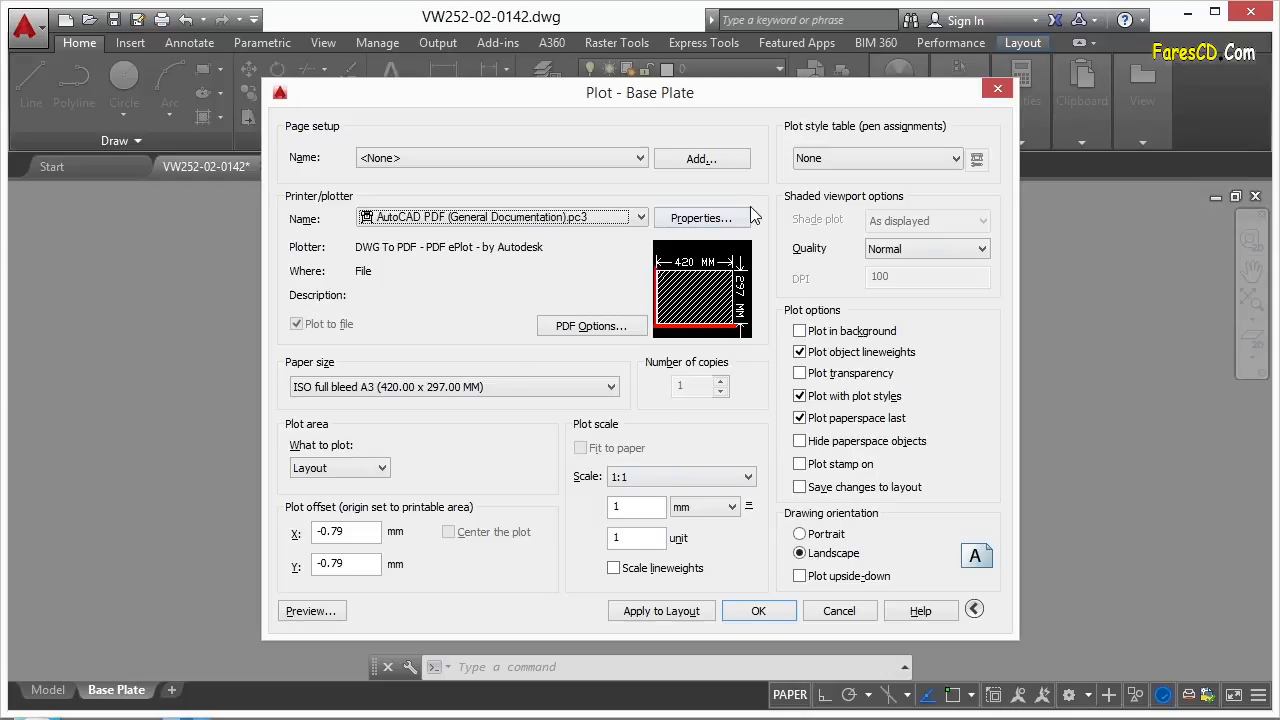
Open the plotter's properties in an enlarged window and examine its general, port, and device and document settings.
{"action": "left_click", "coordinate": [712, 222]}
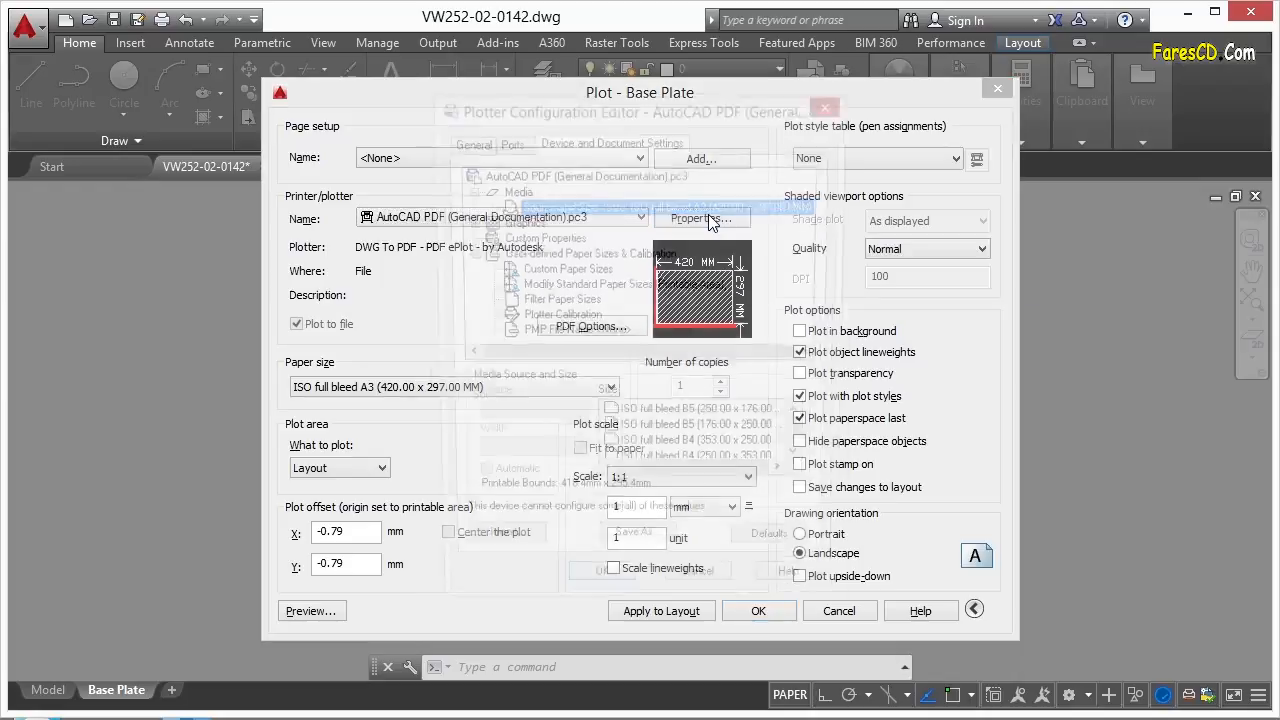
{"action": "left_click_drag", "start_coordinate": [658, 121], "coordinate": [588, 91]}
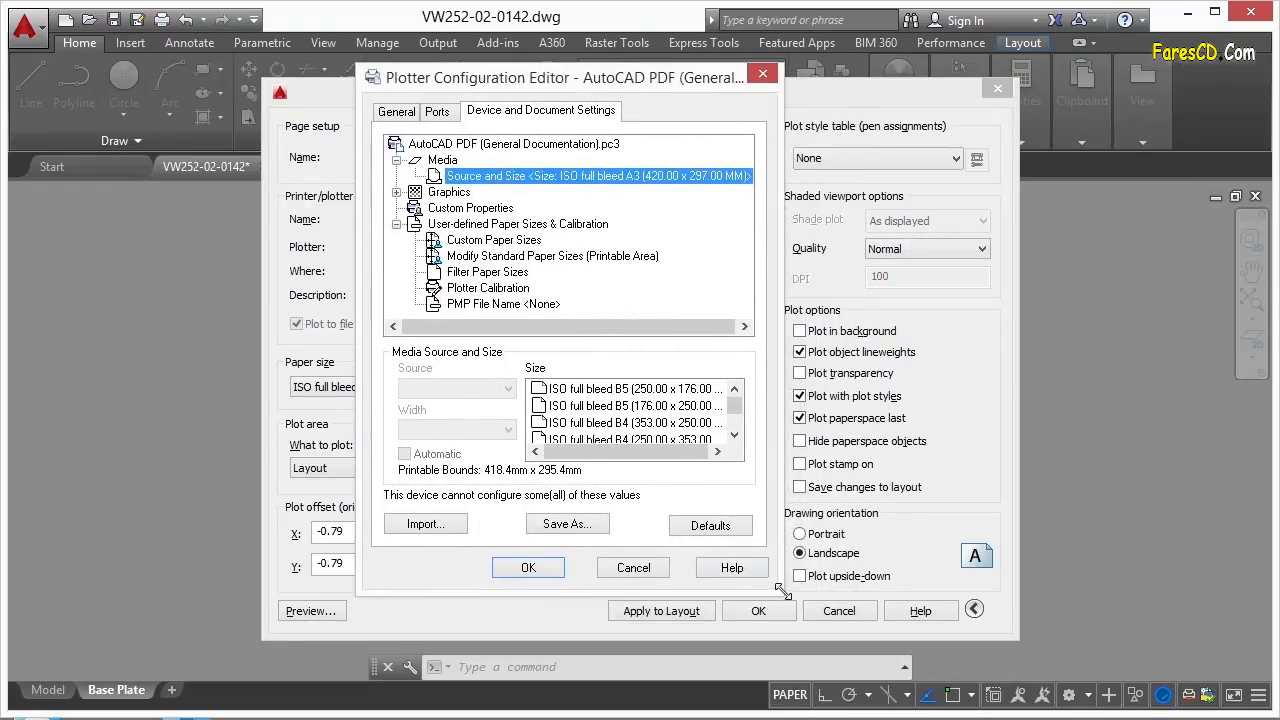
{"action": "left_click_drag", "start_coordinate": [781, 595], "coordinate": [1029, 618]}
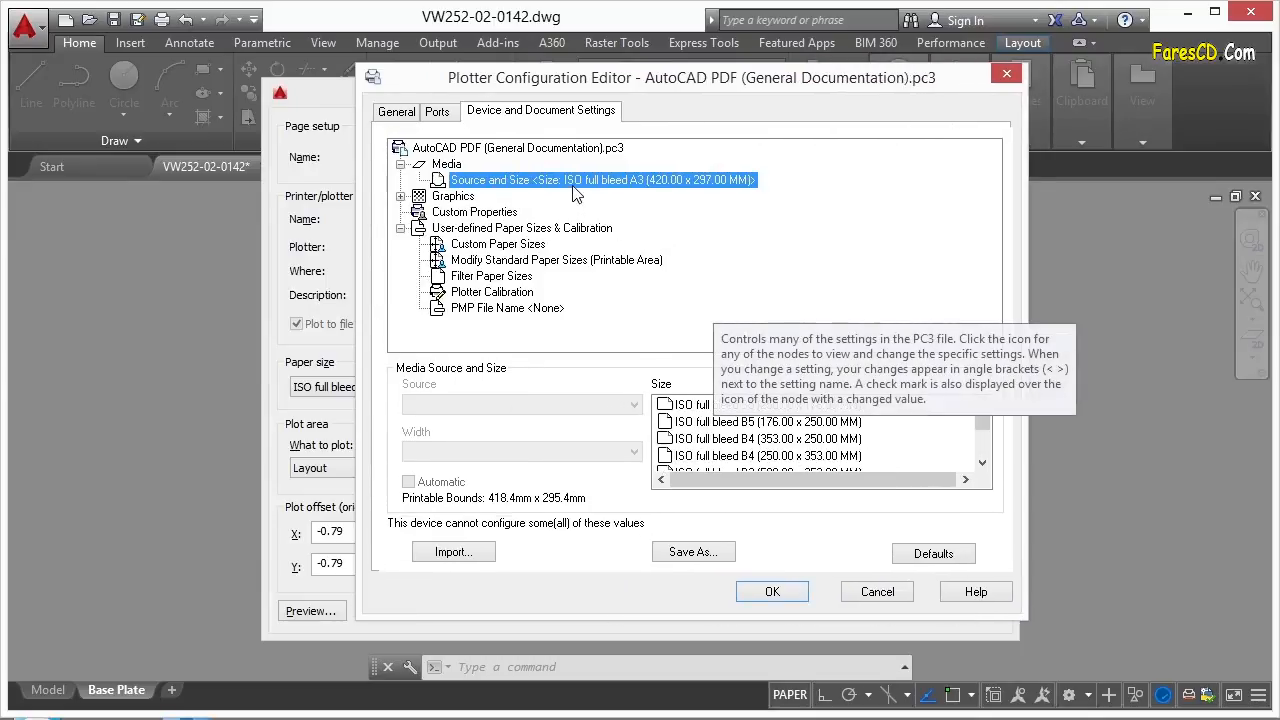
{"action": "left_click", "coordinate": [438, 112]}
{"action": "left_click", "coordinate": [478, 117]}
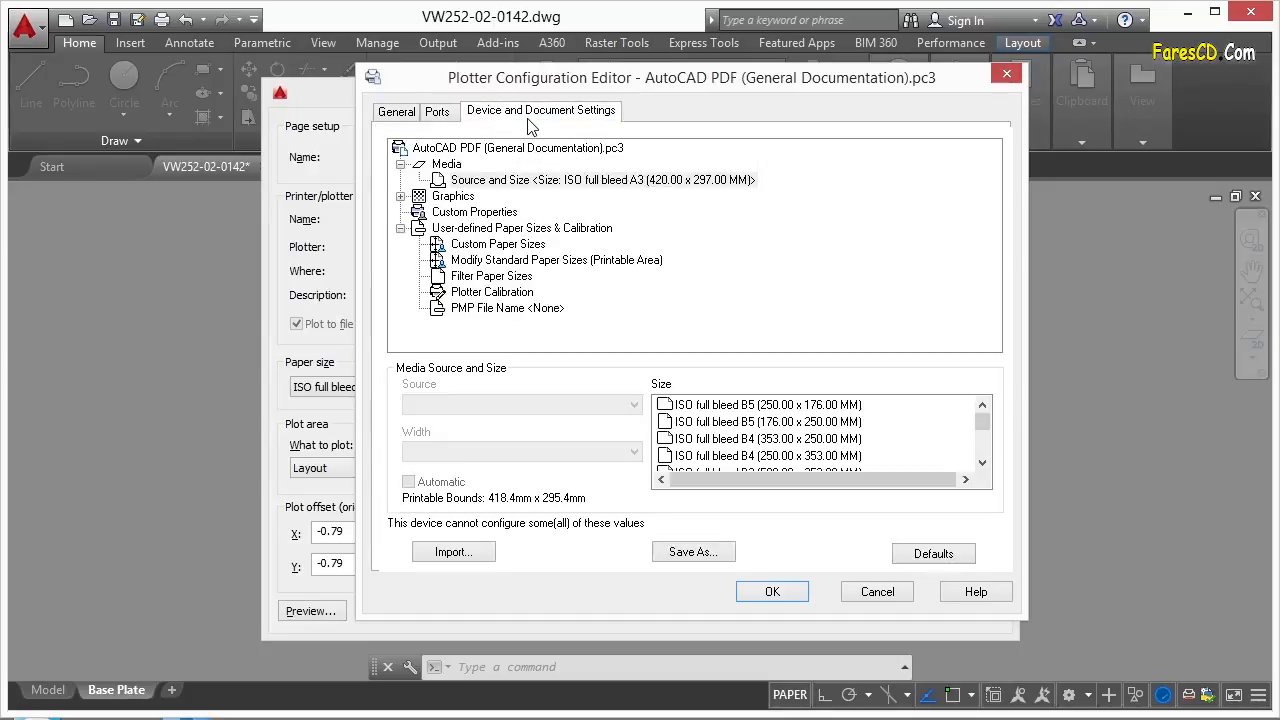
{"action": "left_click", "coordinate": [400, 117]}
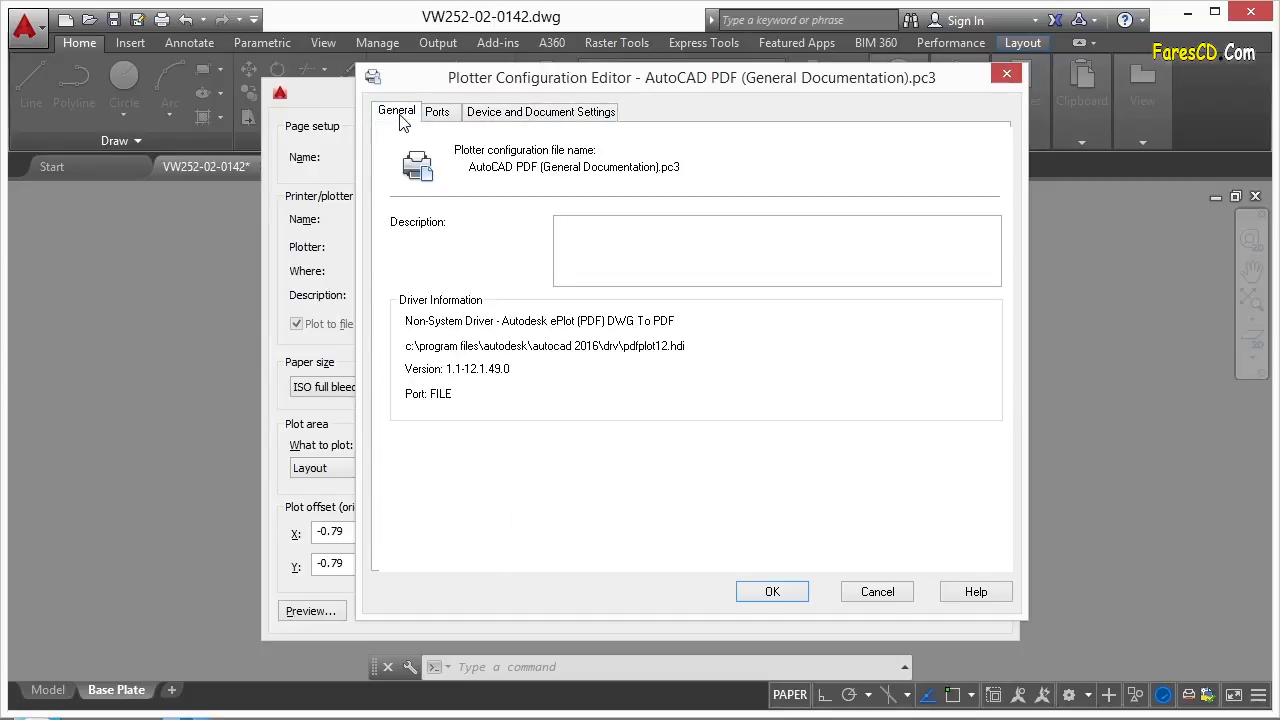
{"action": "left_click", "coordinate": [590, 240]}
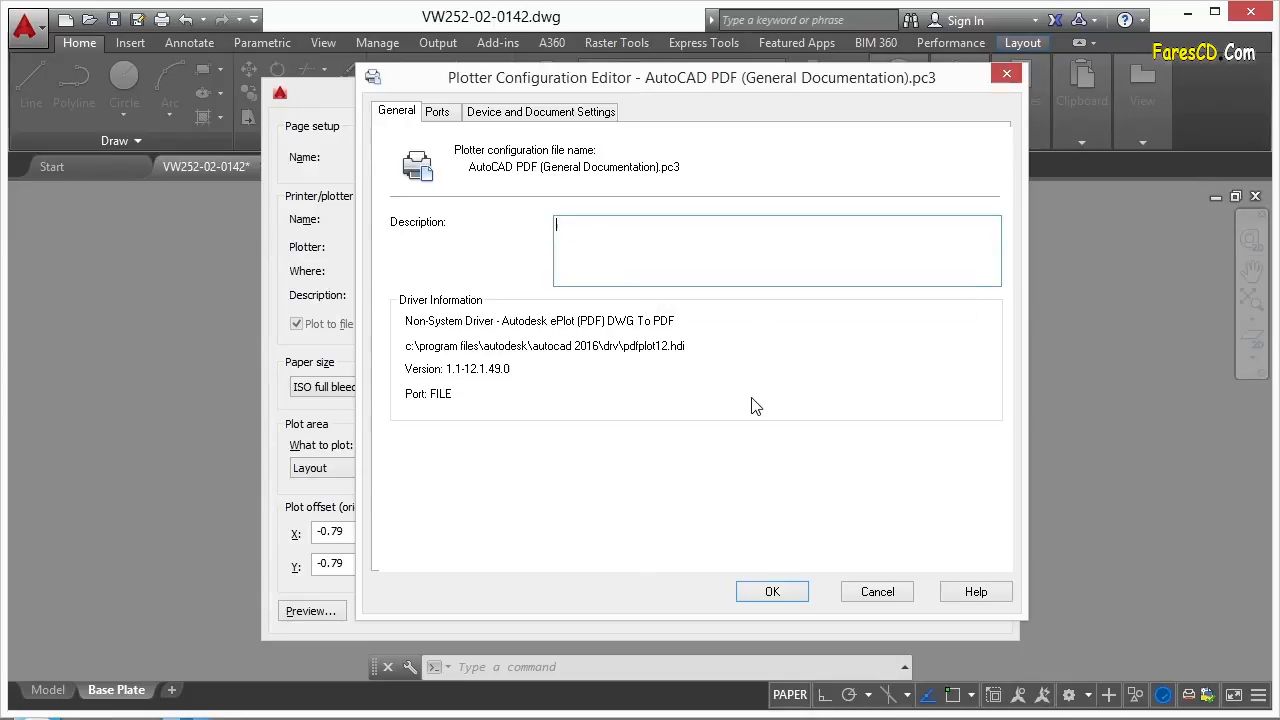
{"action": "left_click", "coordinate": [436, 112]}
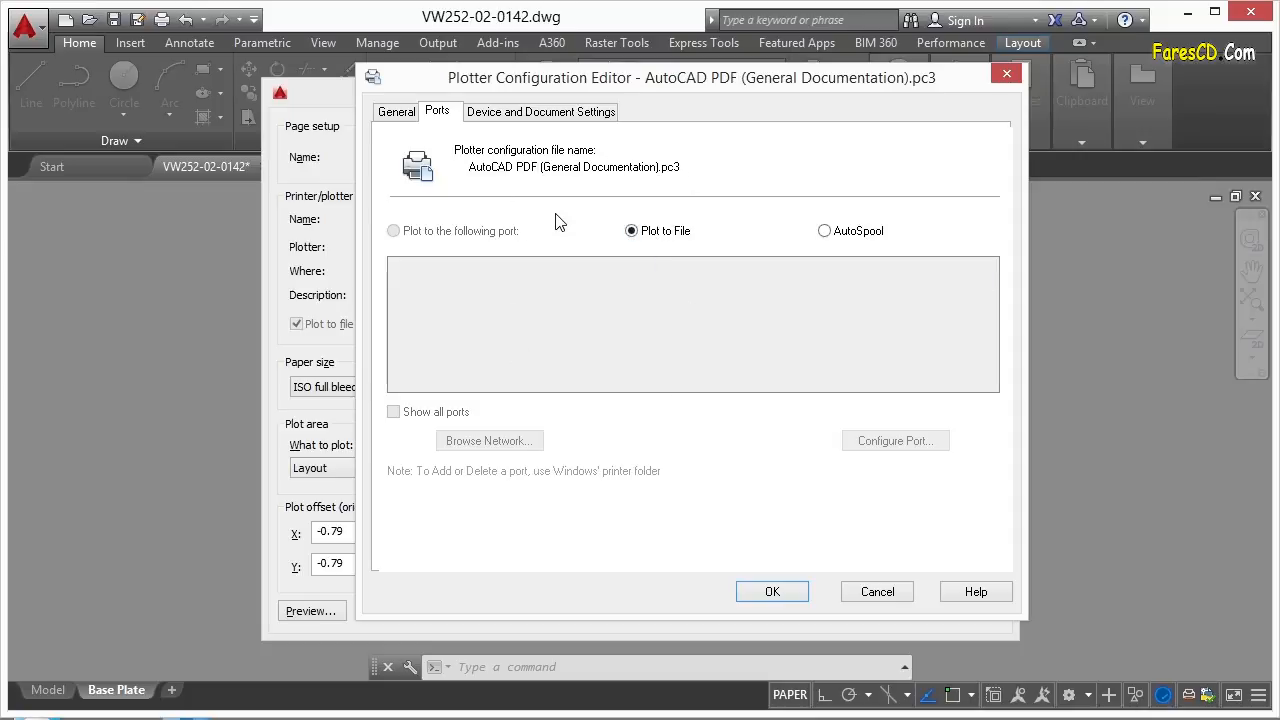
{"action": "left_click", "coordinate": [557, 113]}
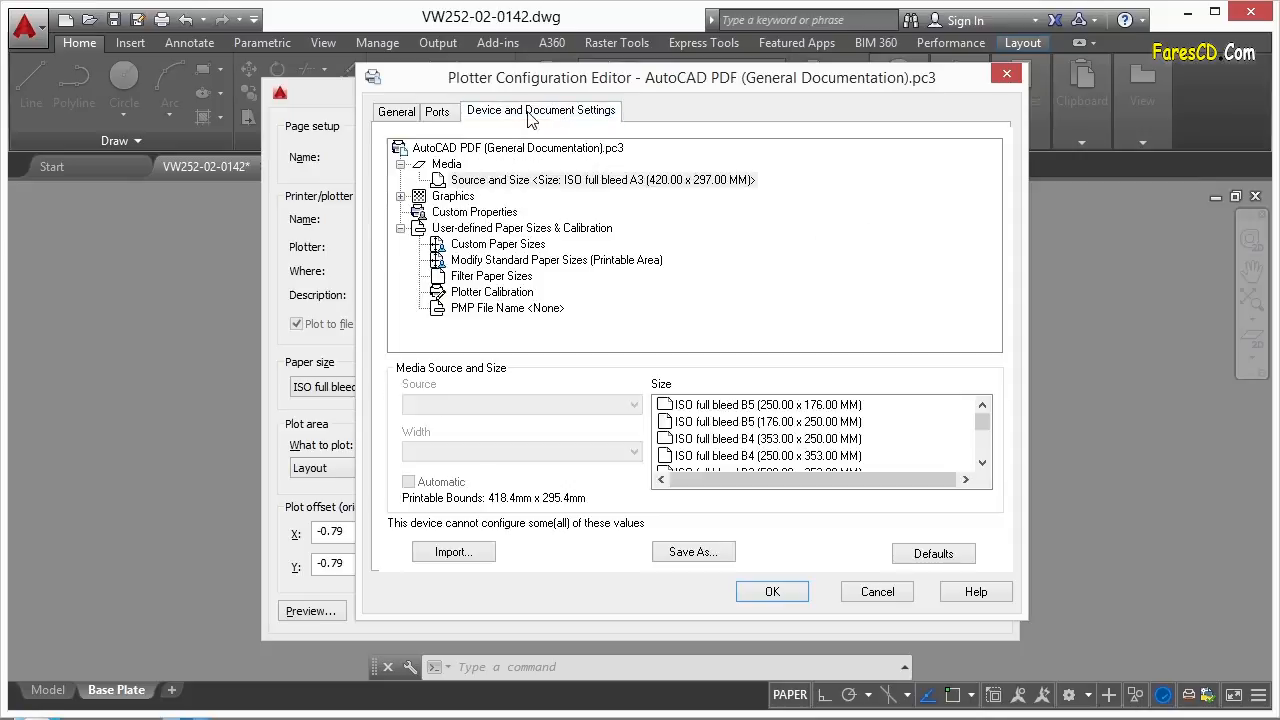
Set the plotter's media size to ANSI A (11.00 x 8.50 Inches).
{"action": "left_click", "coordinate": [537, 183]}
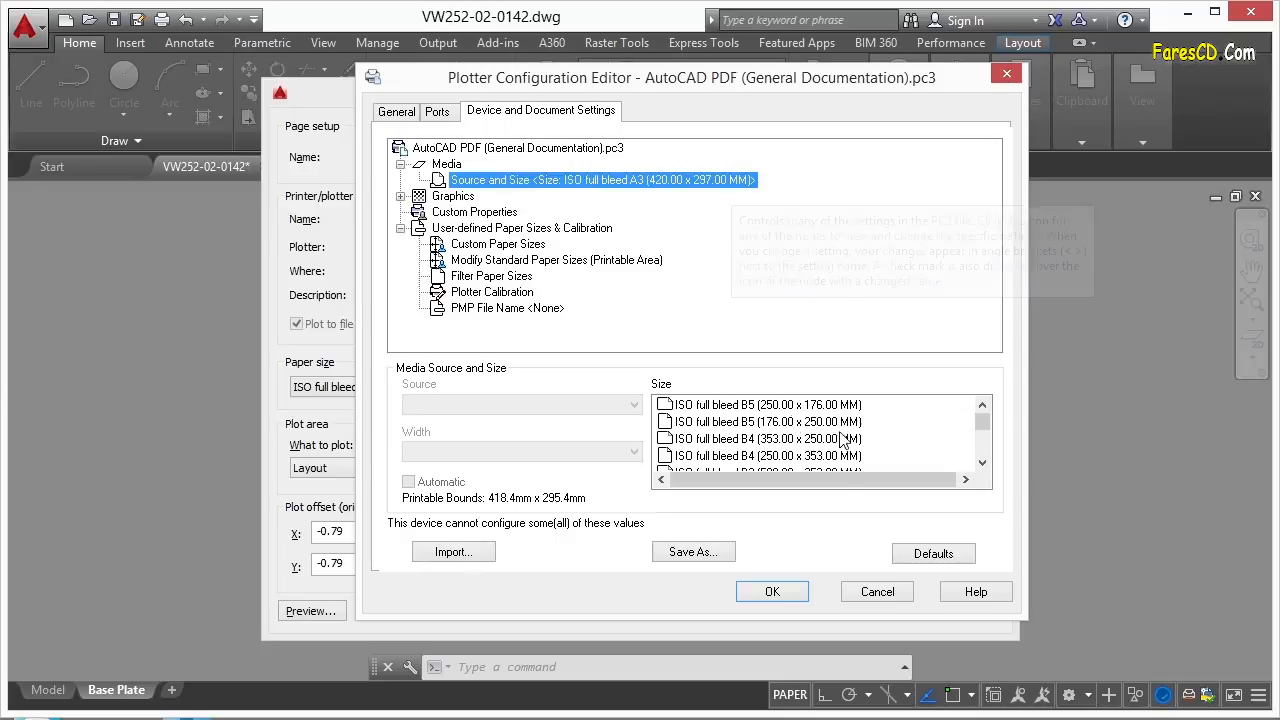
{"action": "scroll", "coordinate": [970, 430], "scroll_direction": "down", "scroll_amount": 5}
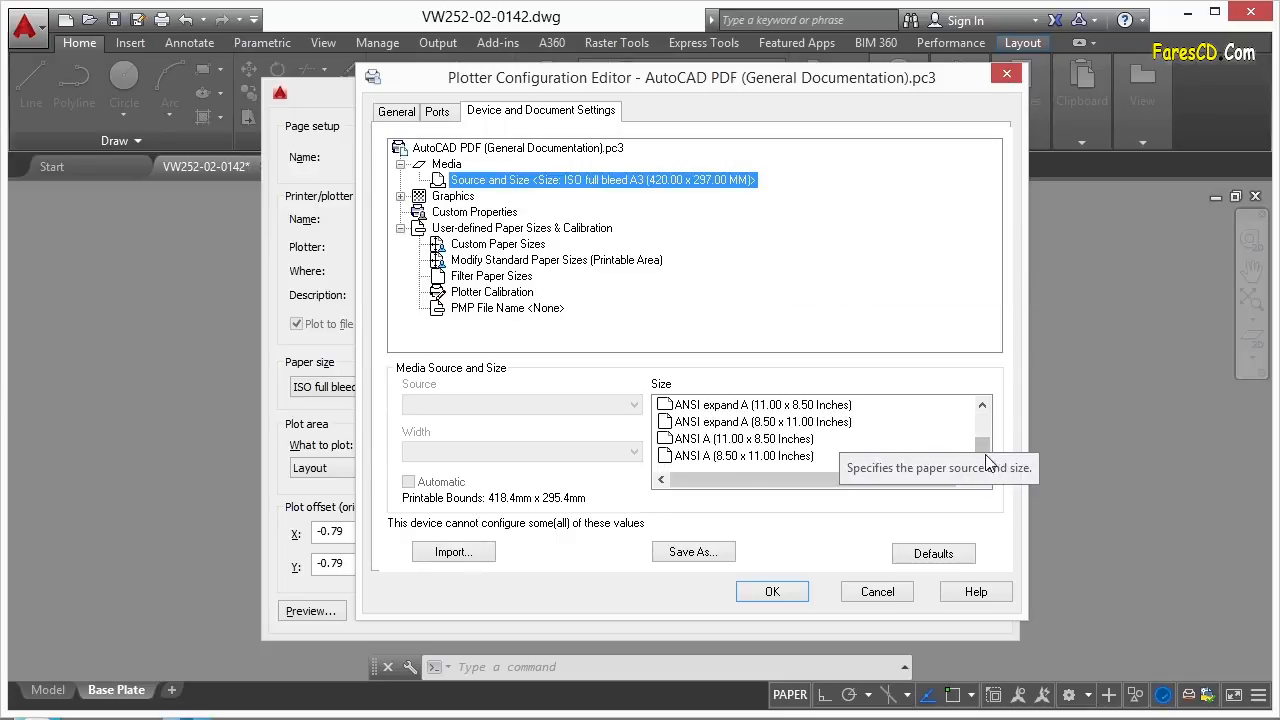
{"action": "left_click", "coordinate": [797, 444]}
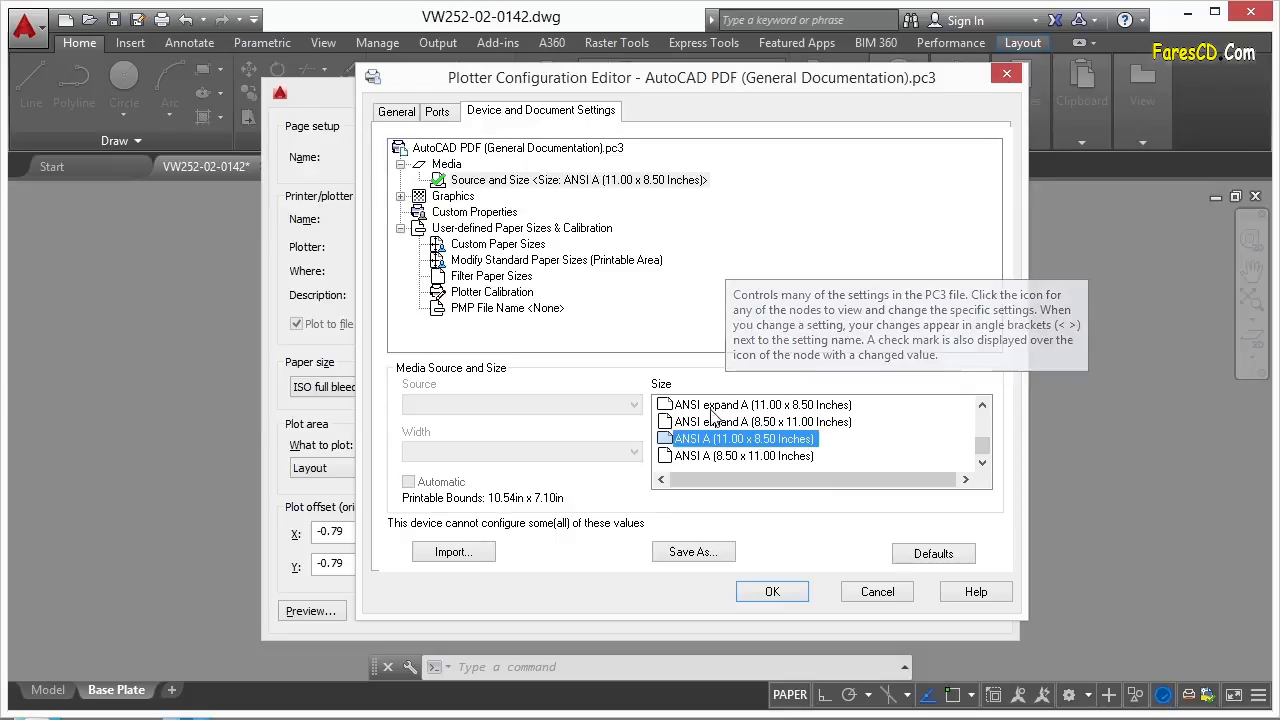
Review the merge control and vector graphics settings, and set the custom PDF vector and raster image quality to 300 dpi.
{"action": "left_click", "coordinate": [401, 197]}
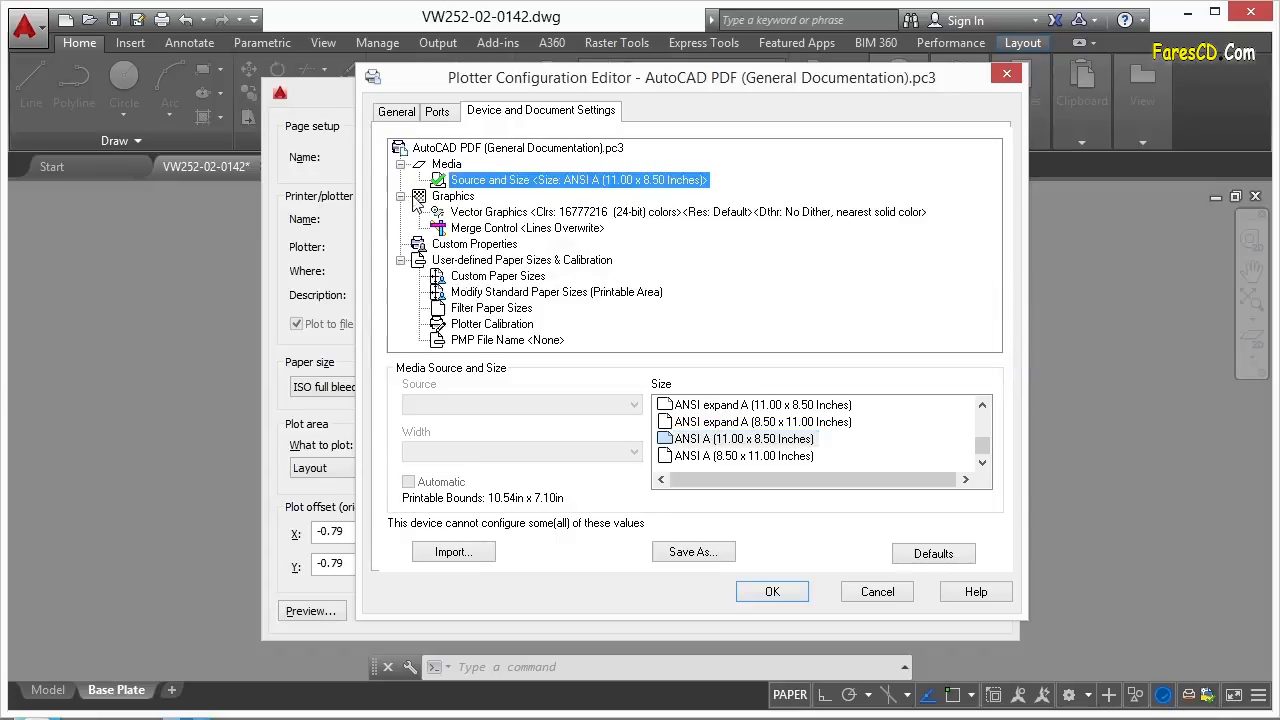
{"action": "left_click", "coordinate": [570, 229]}
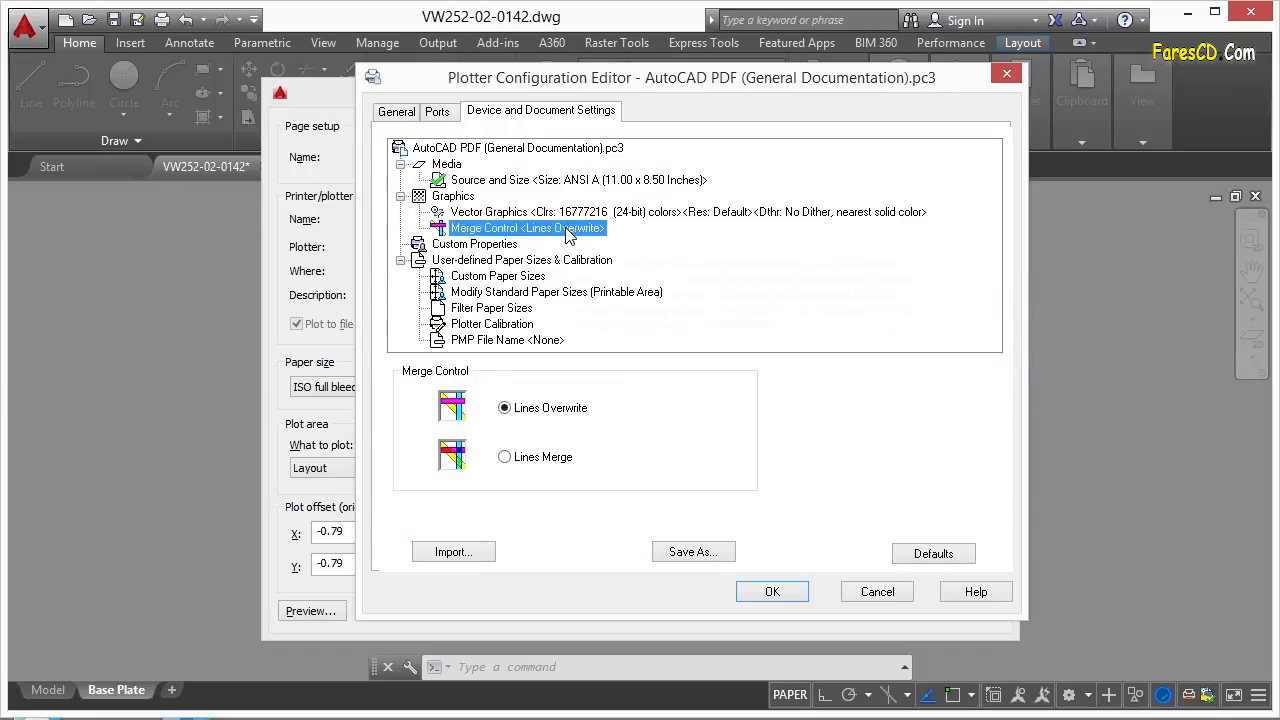
{"action": "left_click", "coordinate": [572, 213]}
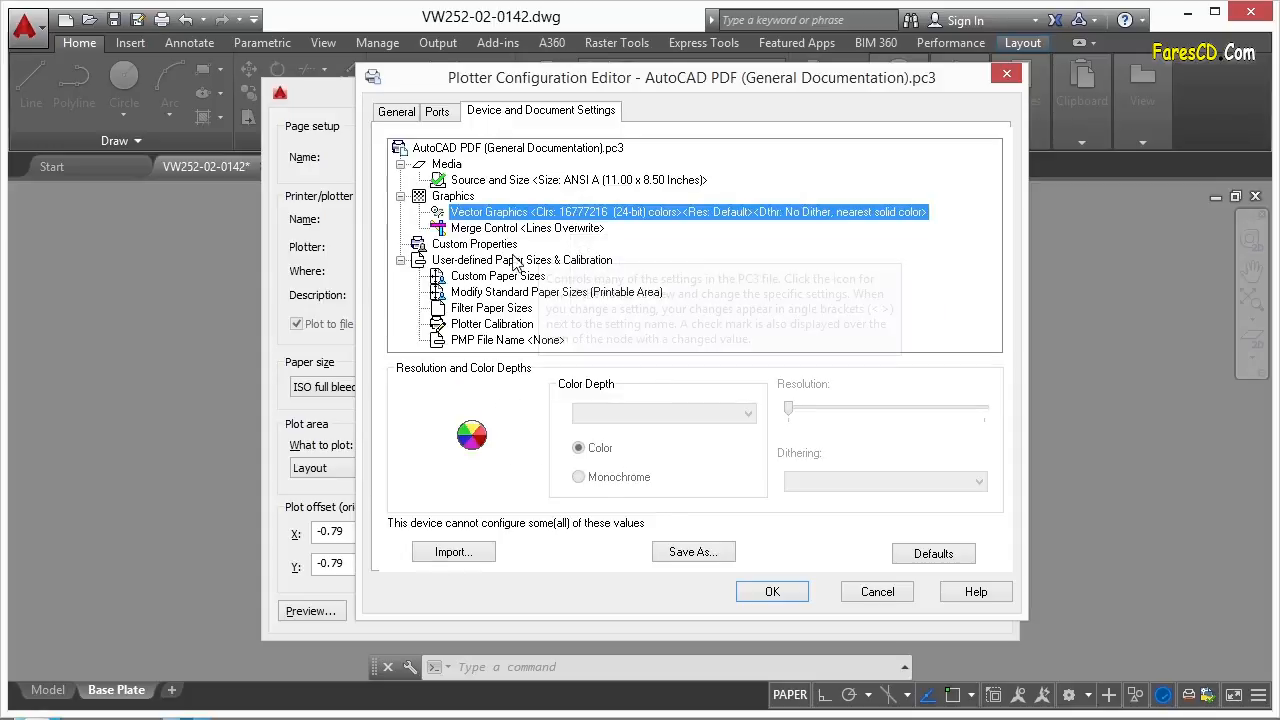
{"action": "left_click", "coordinate": [470, 245]}
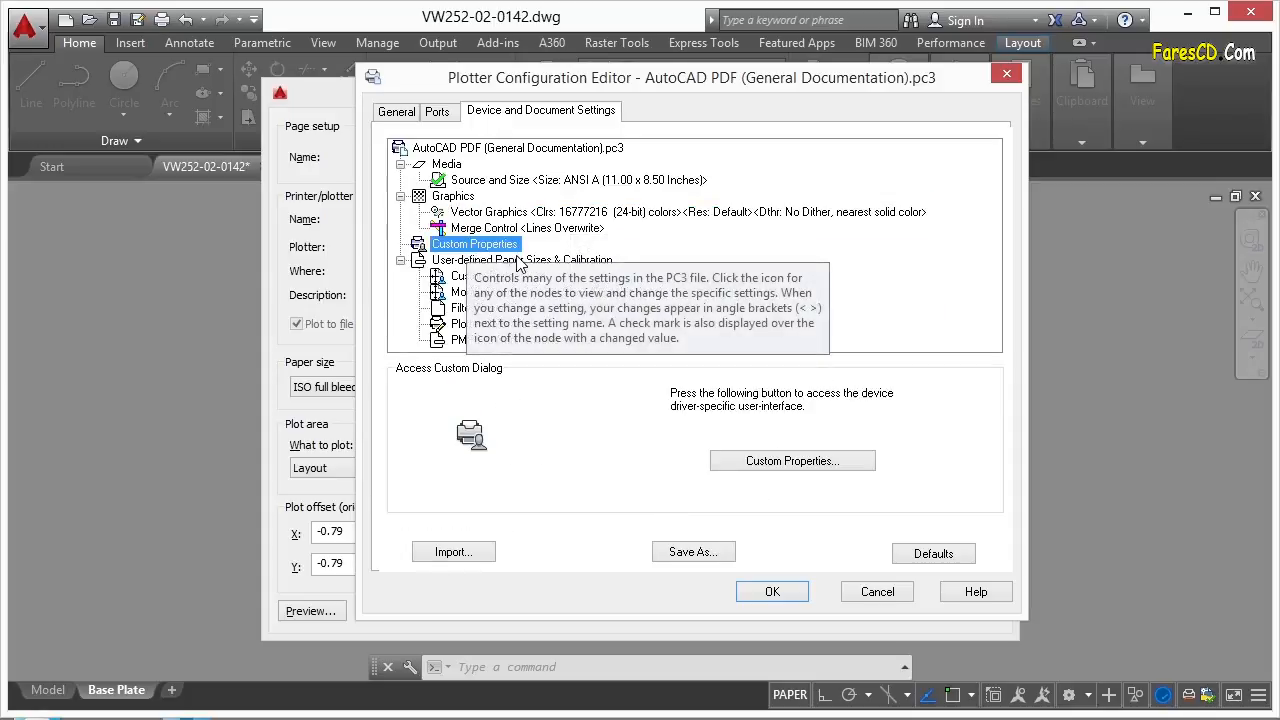
{"action": "left_click", "coordinate": [774, 462]}
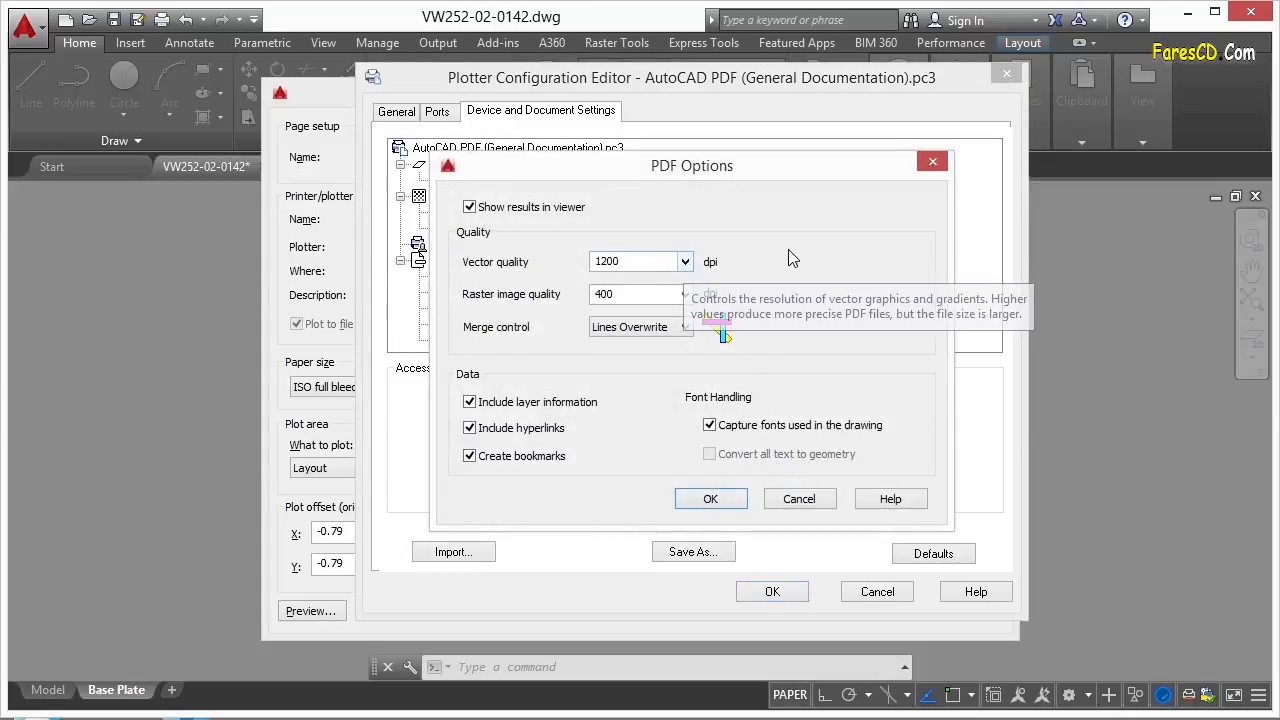
{"action": "left_click", "coordinate": [685, 262]}
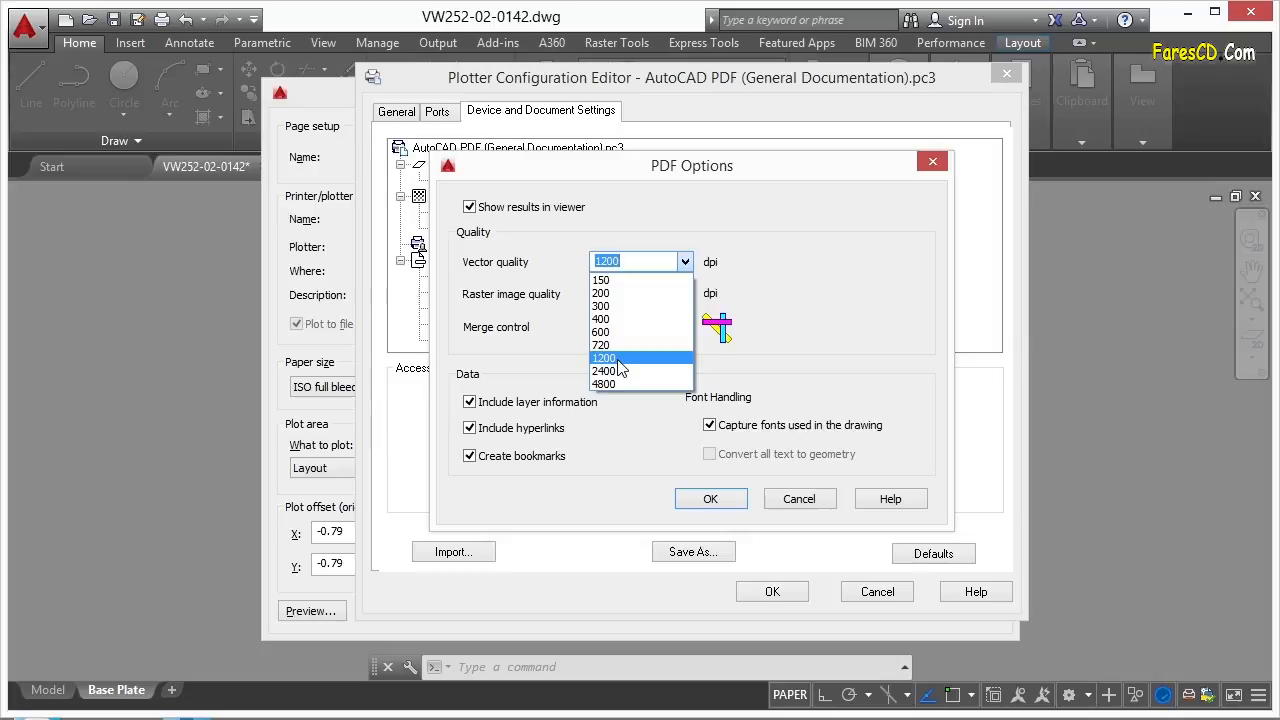
{"action": "left_click", "coordinate": [617, 306]}
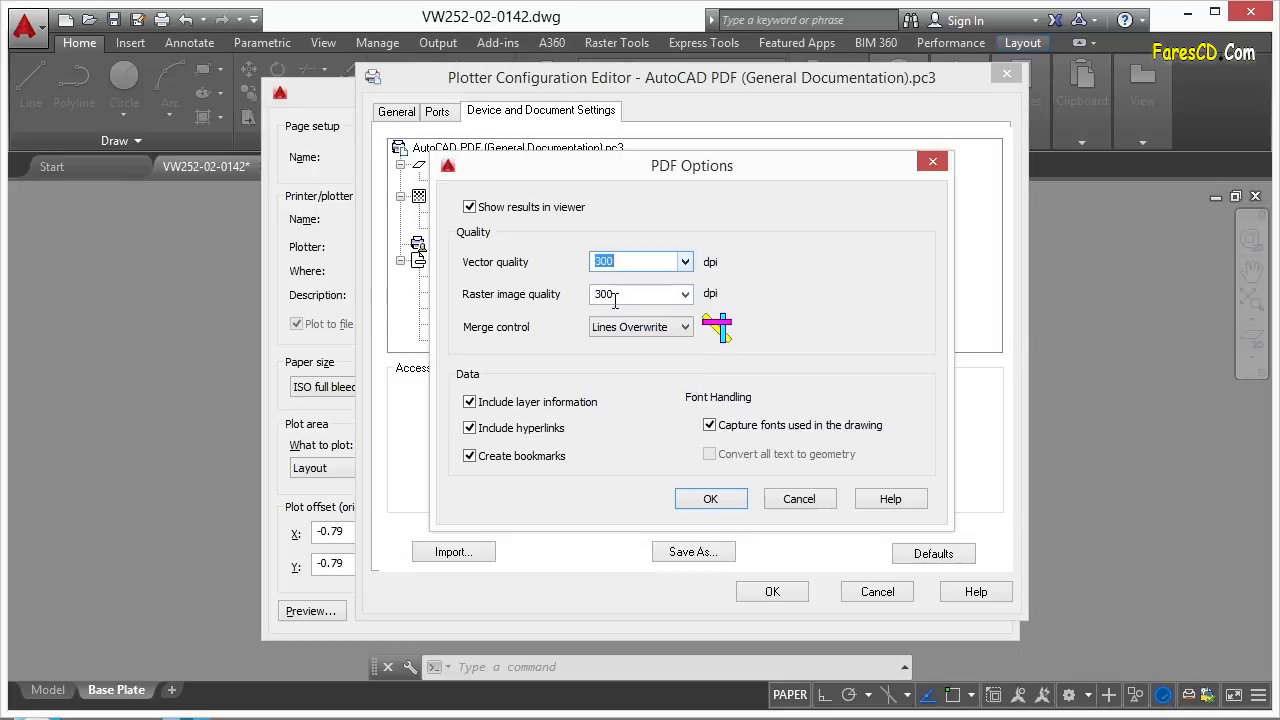
{"action": "left_click", "coordinate": [685, 294]}
{"action": "left_click", "coordinate": [640, 341]}
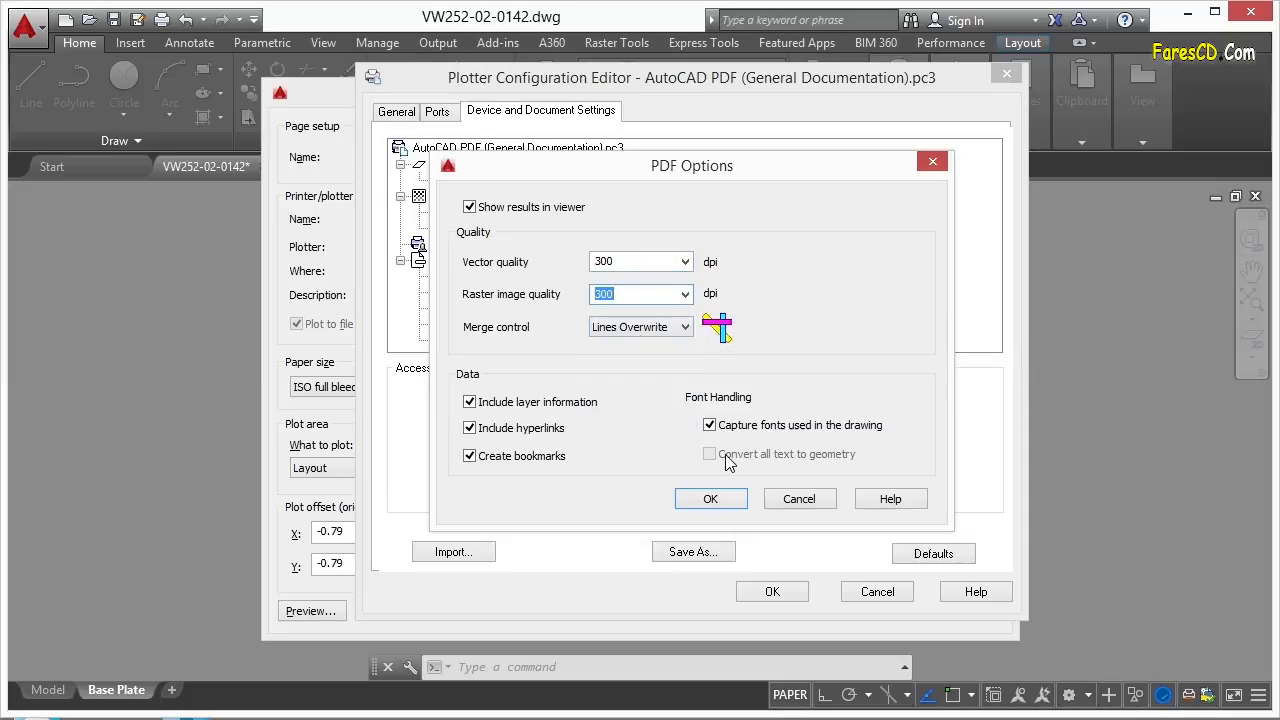
{"action": "left_click", "coordinate": [722, 499]}
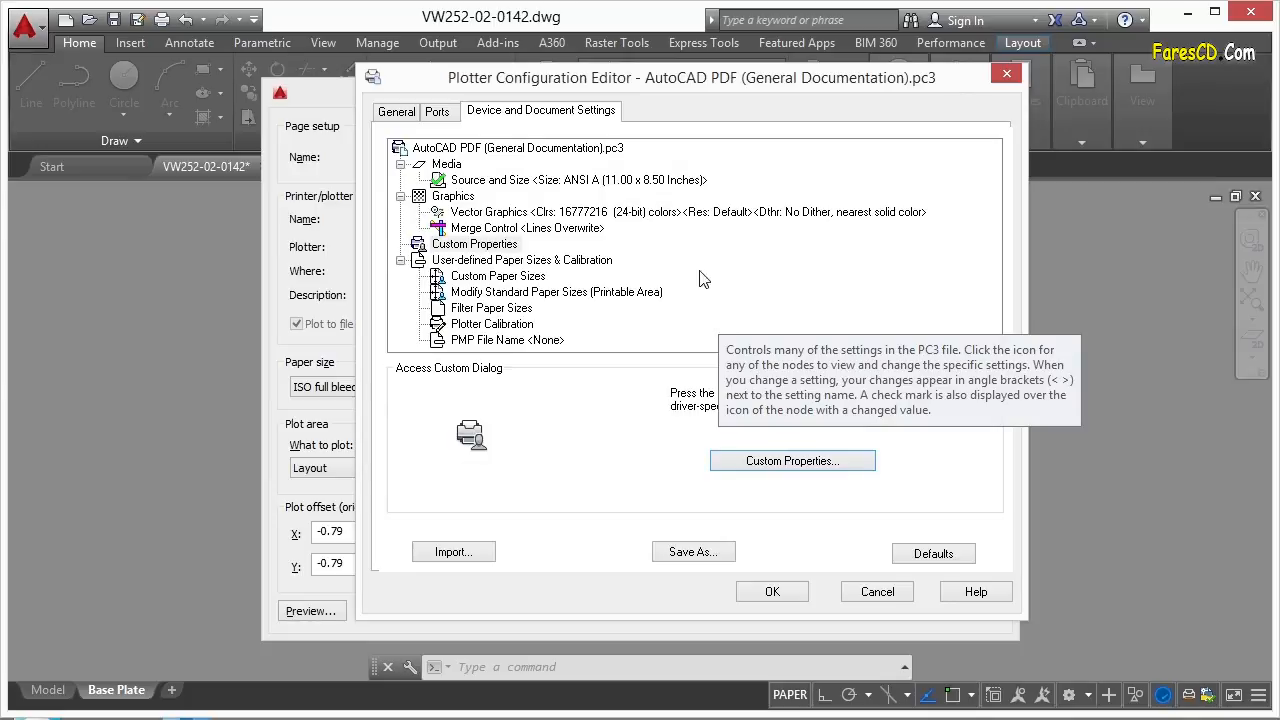
Save the plotter configuration as a PC3 file named "AutoCAD PDF (11x8 low res)".
{"action": "left_click", "coordinate": [695, 553]}
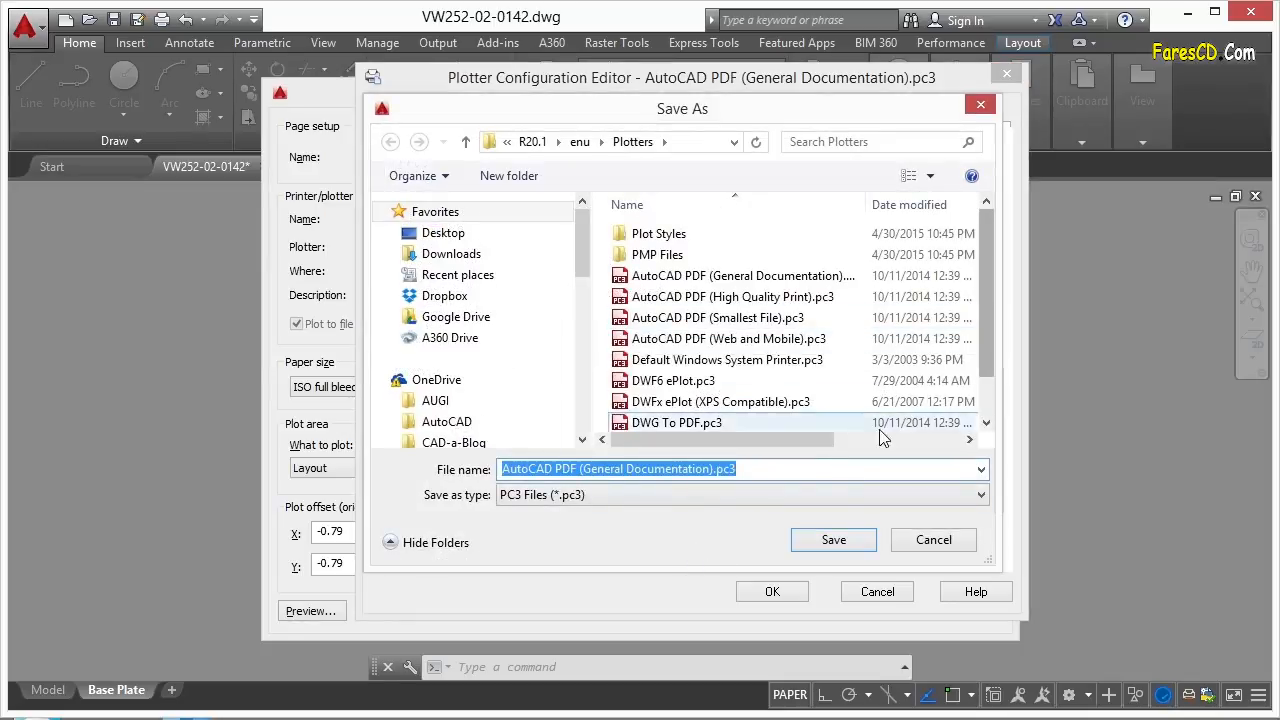
{"action": "left_click_drag", "start_coordinate": [745, 470], "coordinate": [583, 477]}
{"action": "type", "text": "11x8 low res)"}
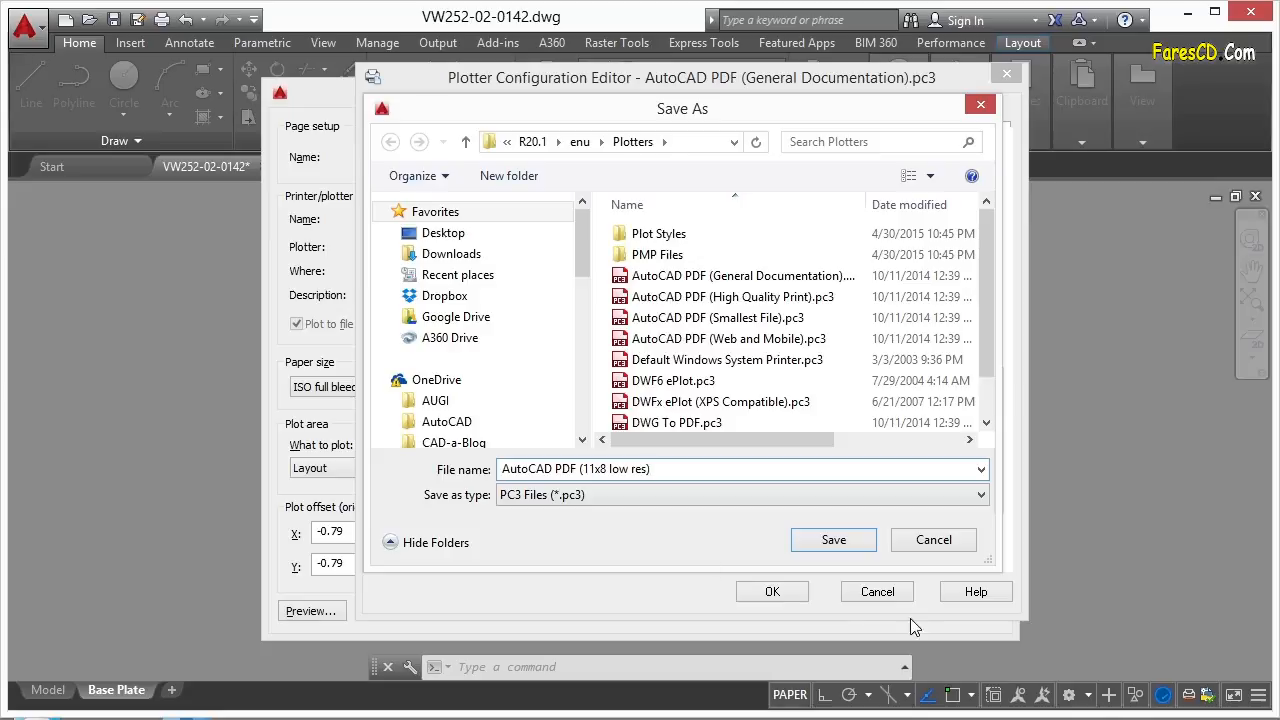
{"action": "left_click", "coordinate": [835, 541]}
Close the plotter configuration without applying its changes to the current plot or saving them to the General Documentation file.
{"action": "left_click", "coordinate": [763, 591]}
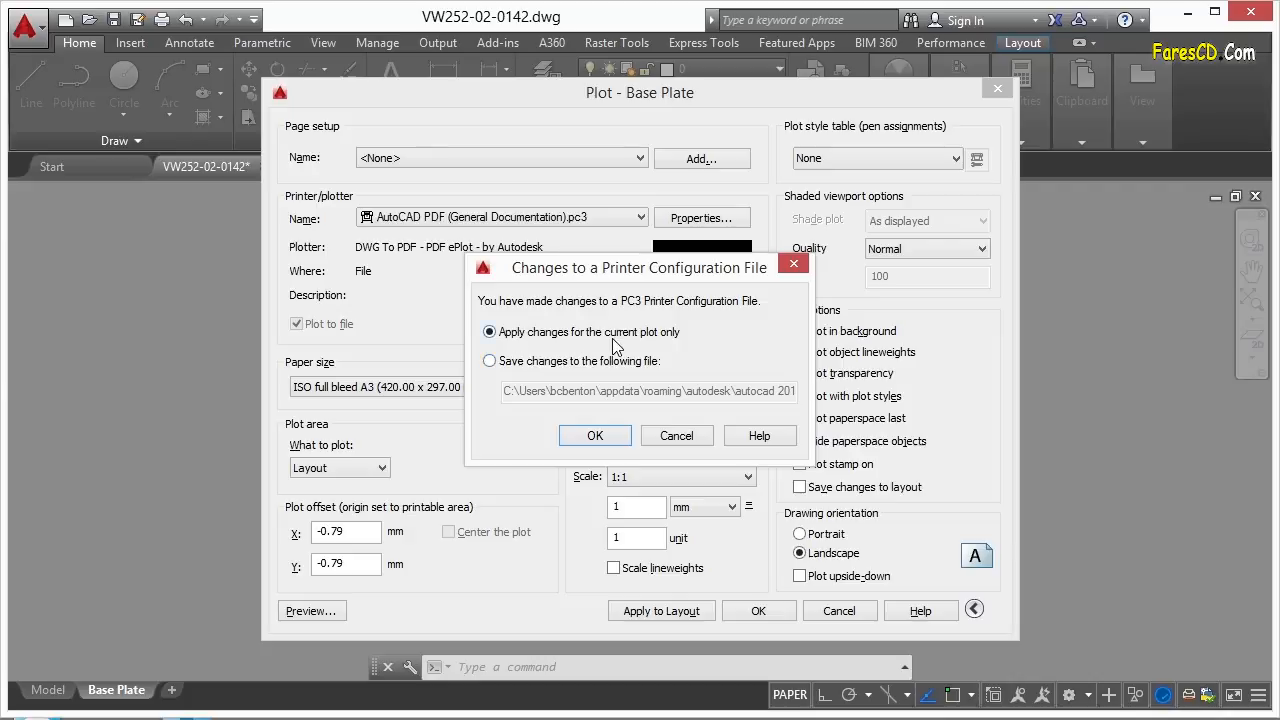
{"action": "left_click", "coordinate": [570, 366]}
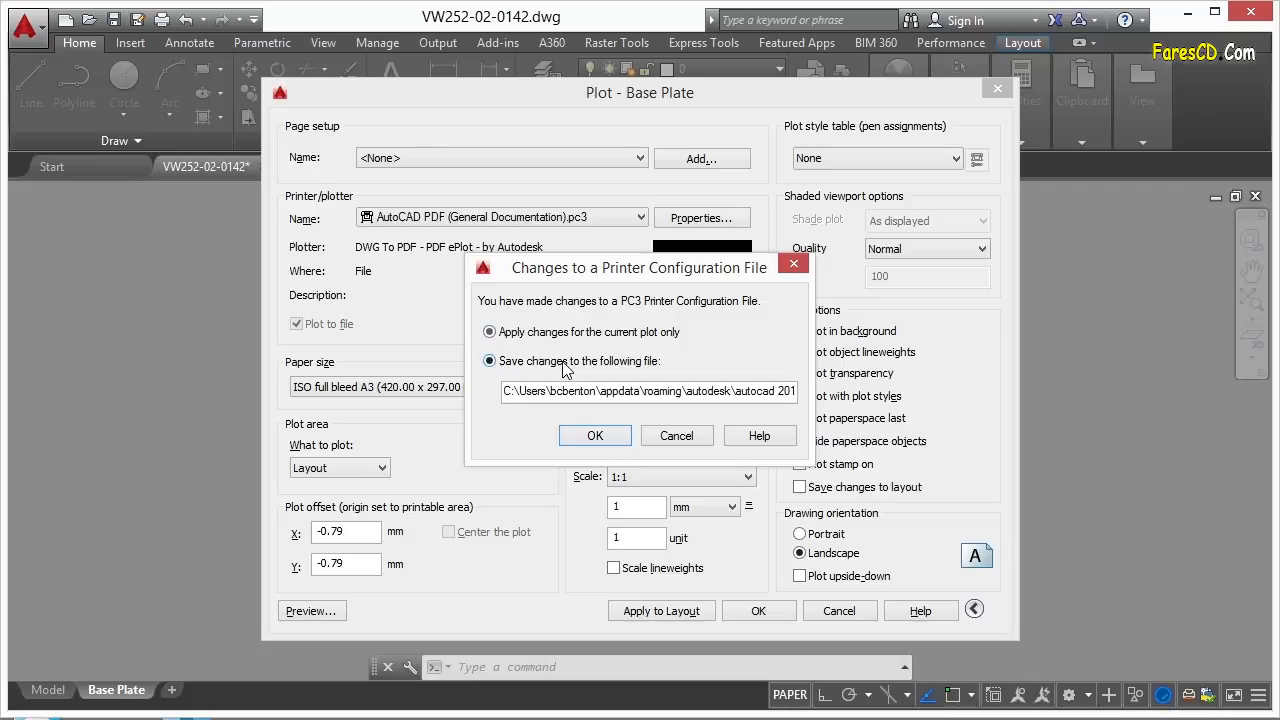
{"action": "left_click", "coordinate": [738, 393]}
{"action": "key", "text": "ctrl+Right"}
{"action": "key", "text": "ctrl+Right"}
{"action": "key", "text": "ctrl+Right"}
{"action": "key", "text": "ctrl+Right"}
{"action": "key", "text": "ctrl+Right"}
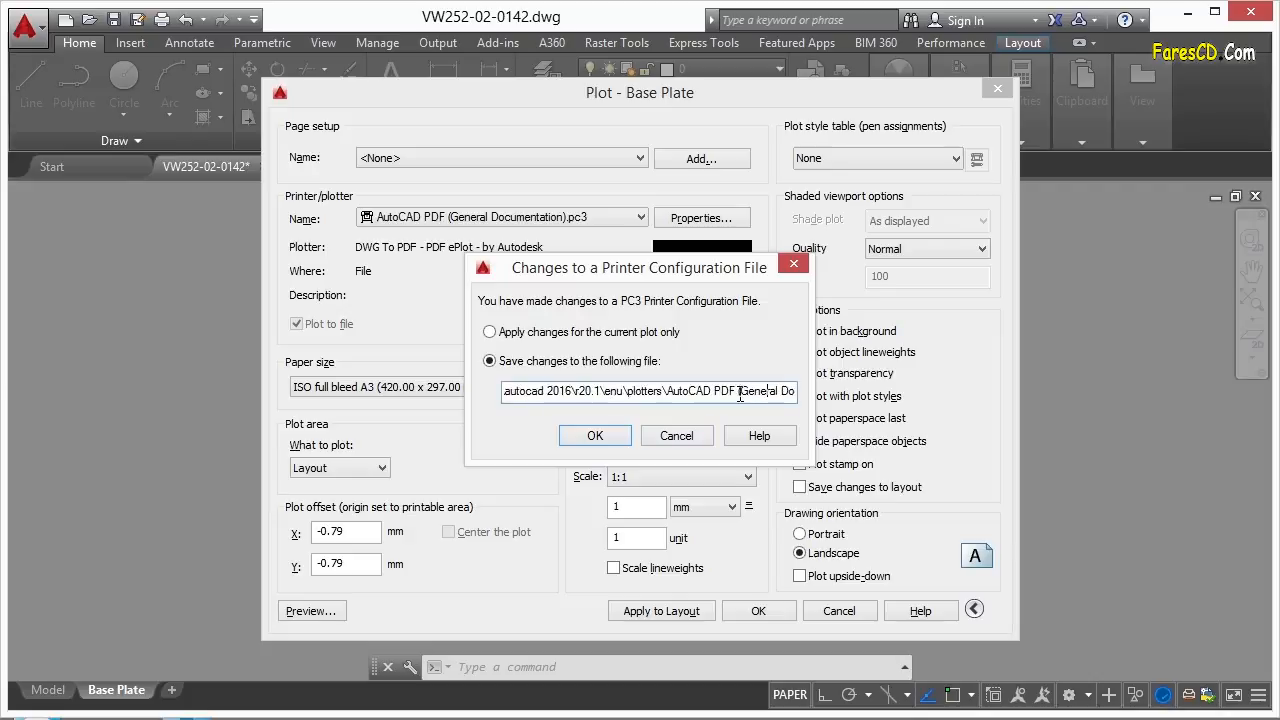
{"action": "left_click", "coordinate": [633, 334]}
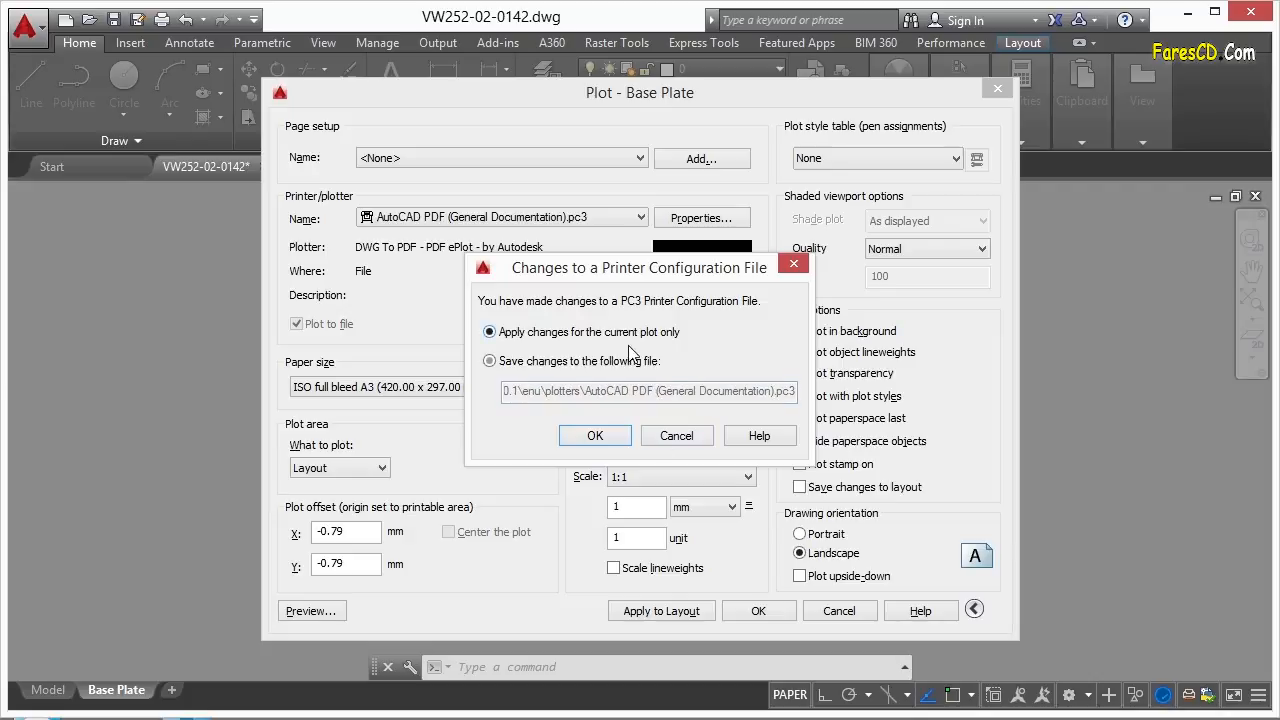
{"action": "left_click", "coordinate": [677, 436]}
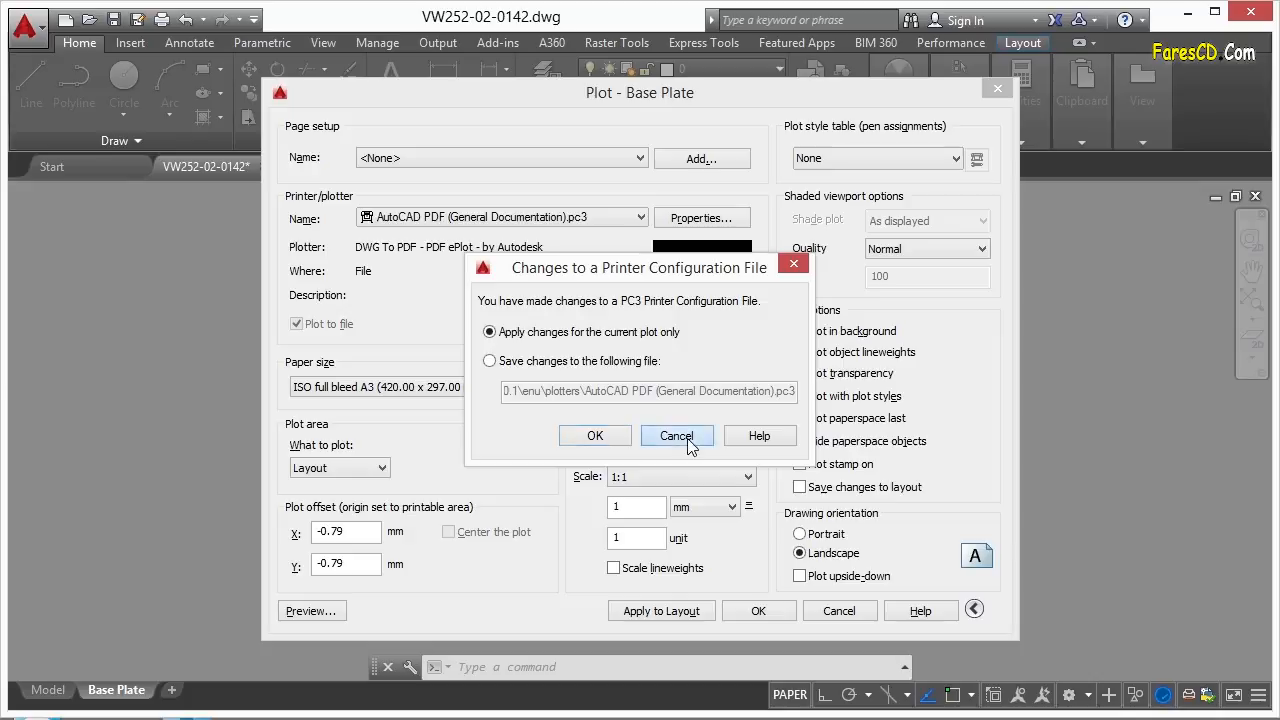
{"action": "left_click", "coordinate": [642, 218]}
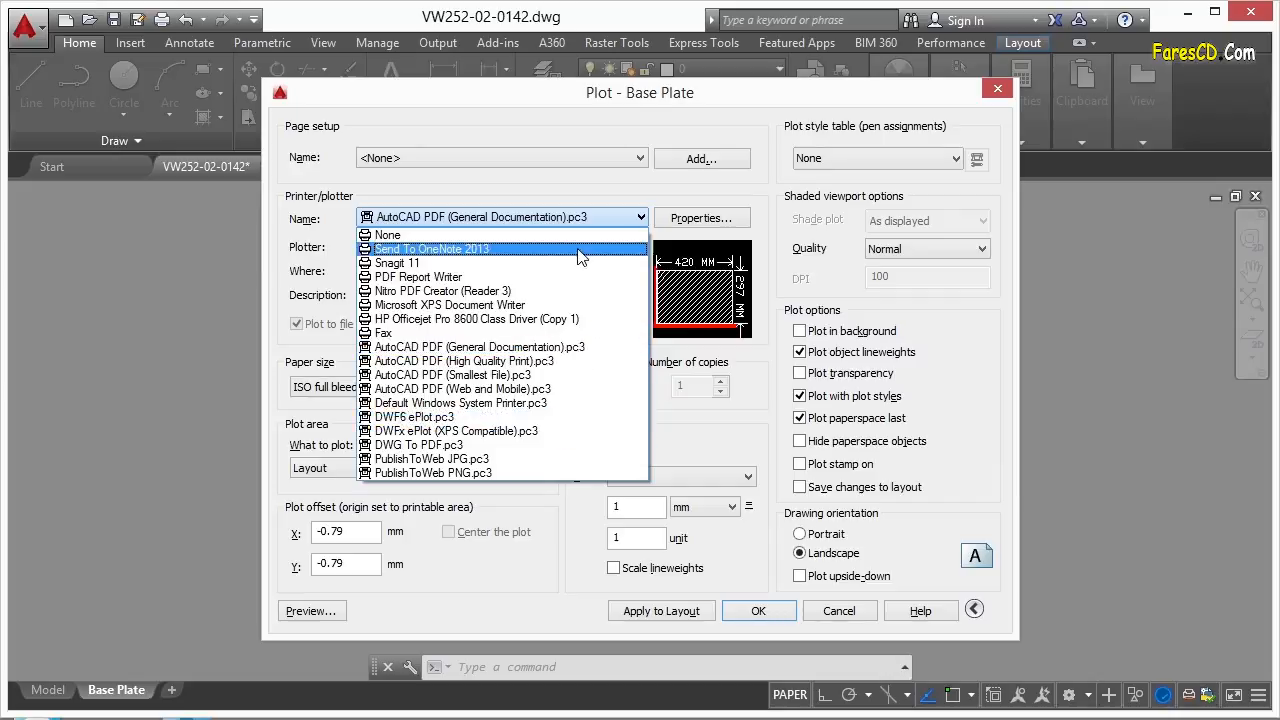
{"action": "left_click", "coordinate": [596, 182]}
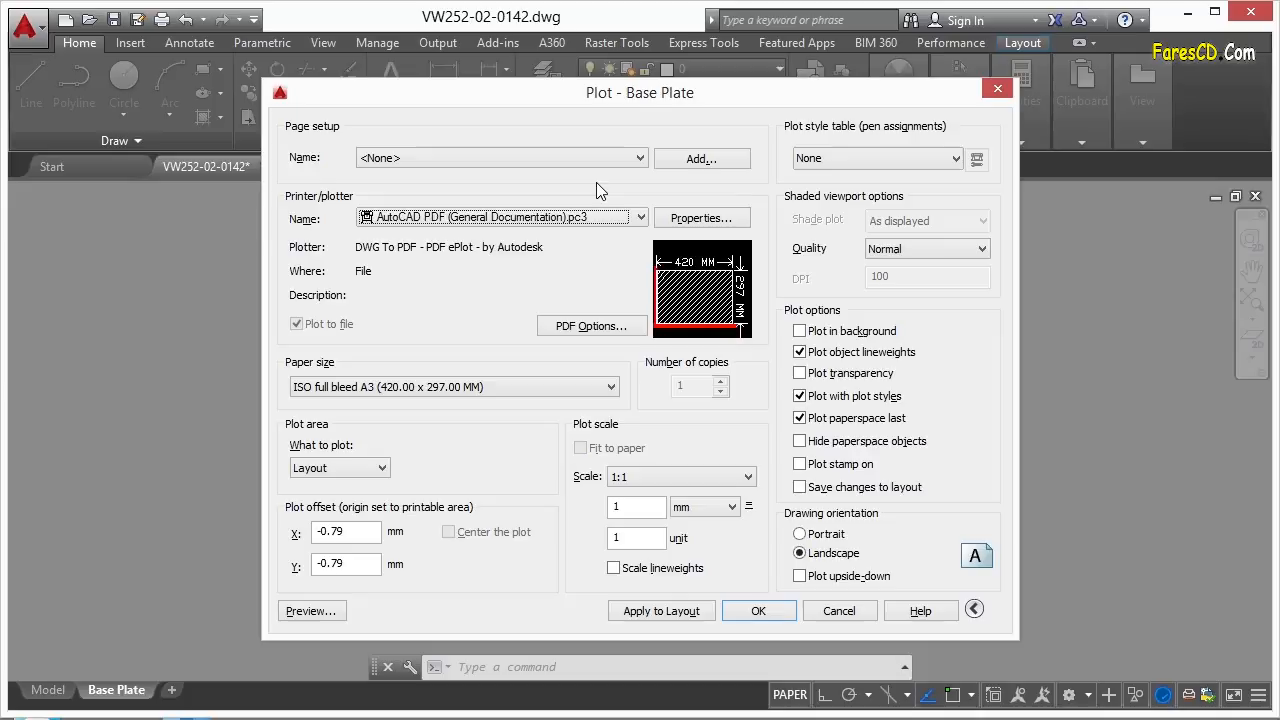
{"action": "left_click", "coordinate": [641, 217]}
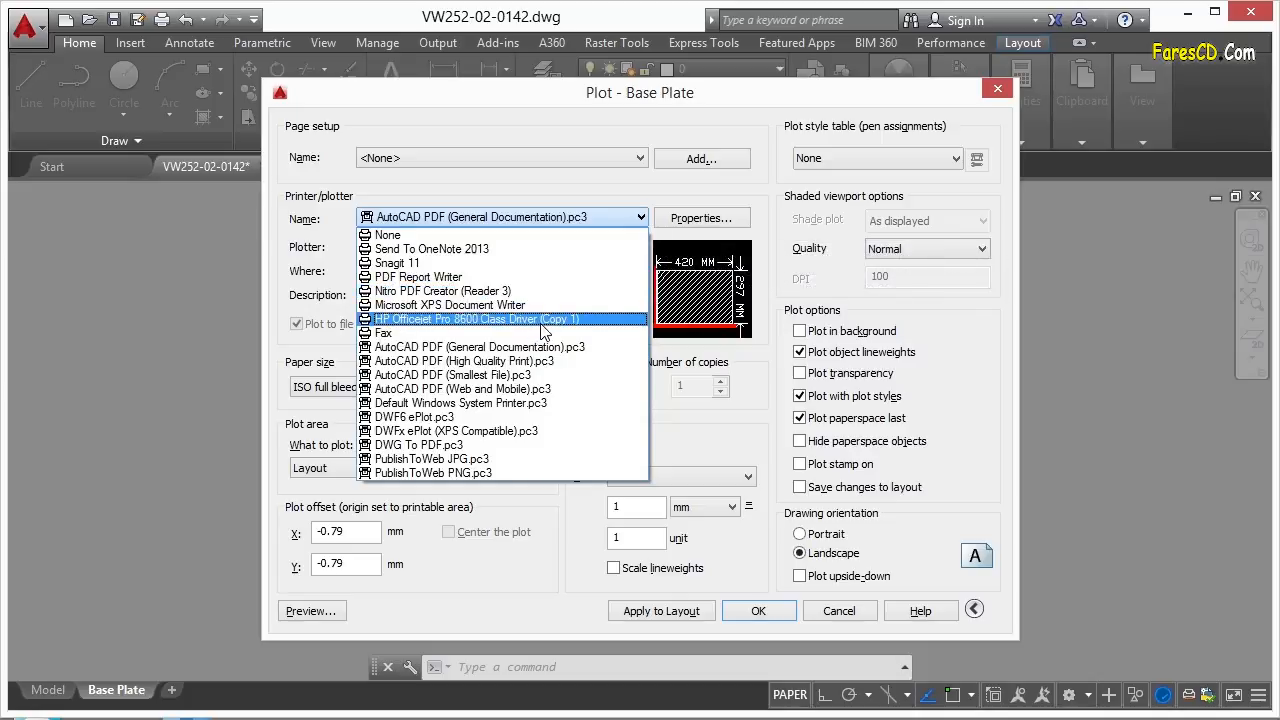
{"action": "left_click", "coordinate": [616, 131]}
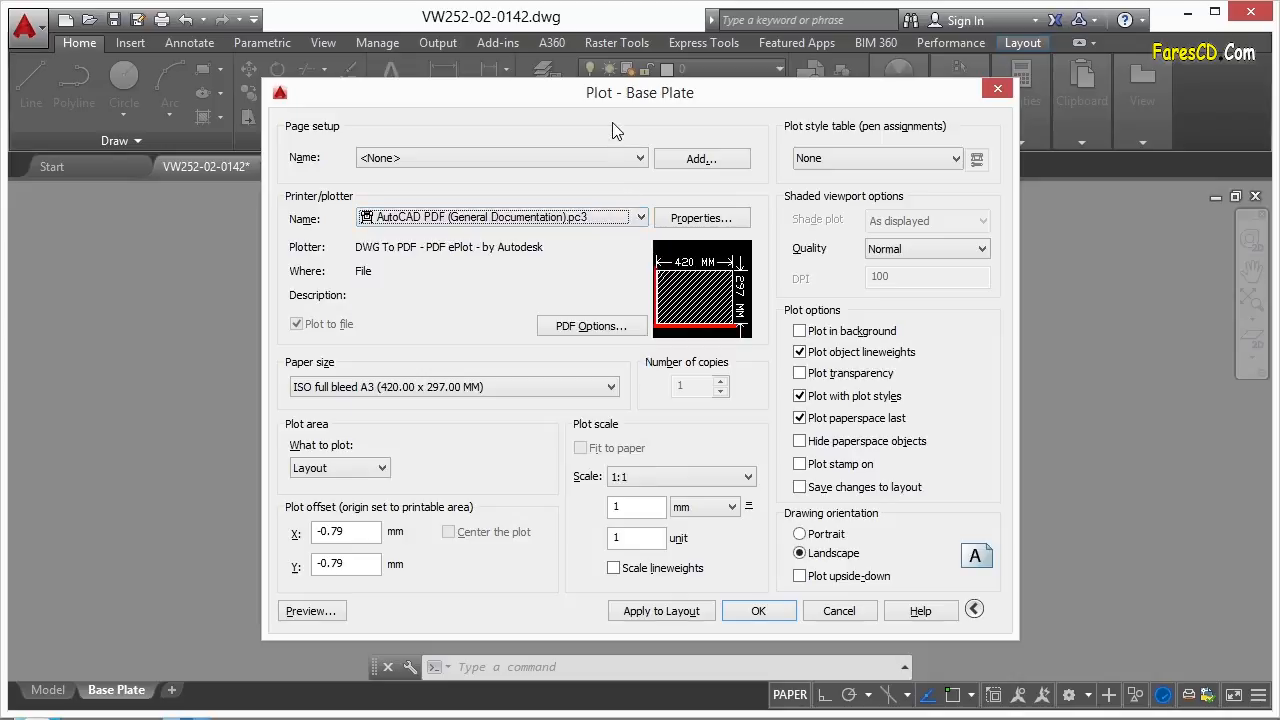